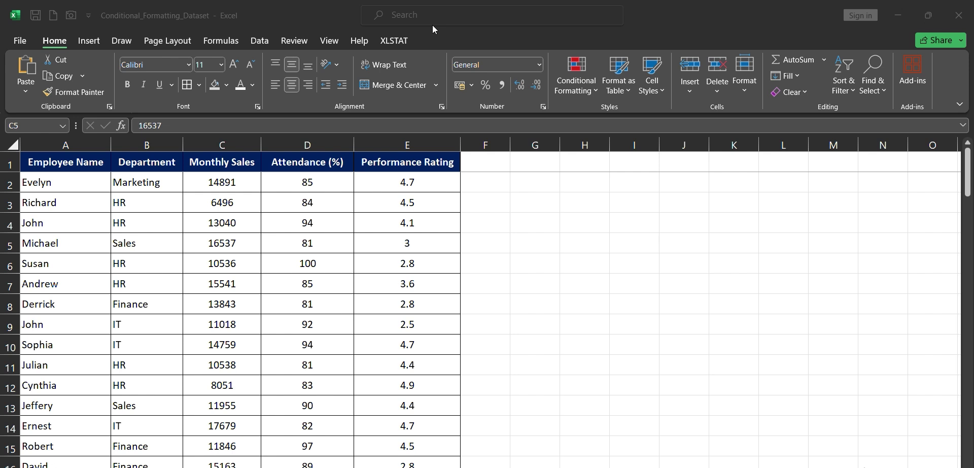
- Select the Department column, the Monthly Sales value 16537 and the table's column headings
{"action": "left_click", "coordinate": [152, 140]}
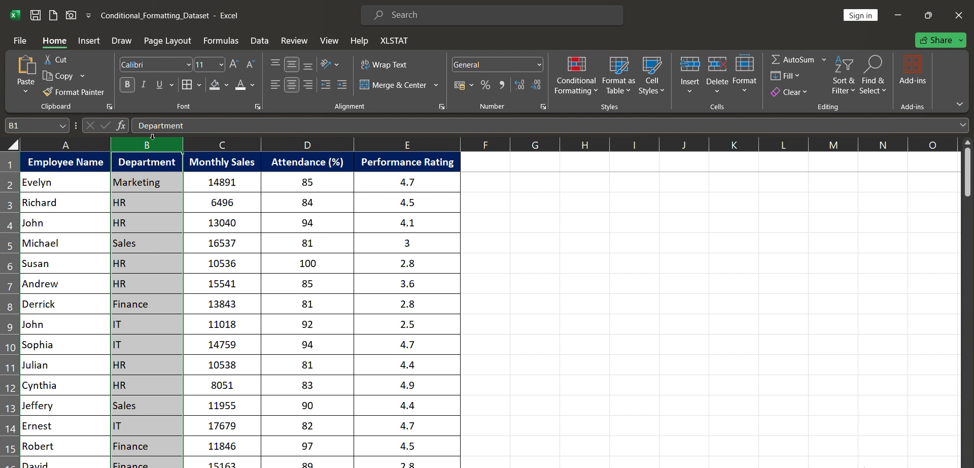
{"action": "left_click", "coordinate": [227, 238]}
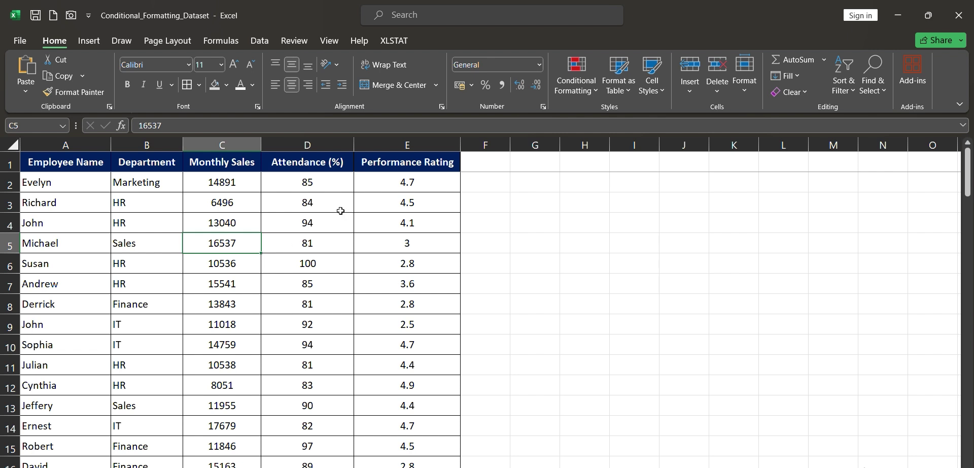
{"action": "left_click", "coordinate": [89, 165]}
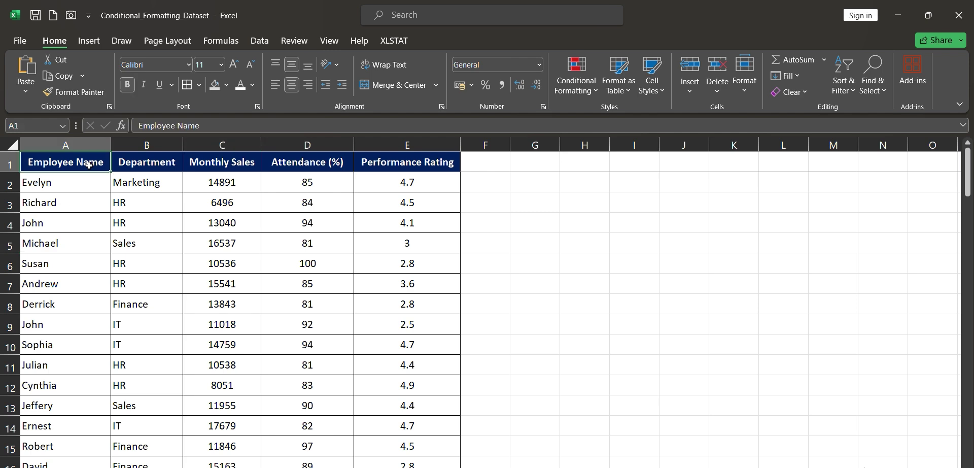
{"action": "left_click", "coordinate": [156, 166]}
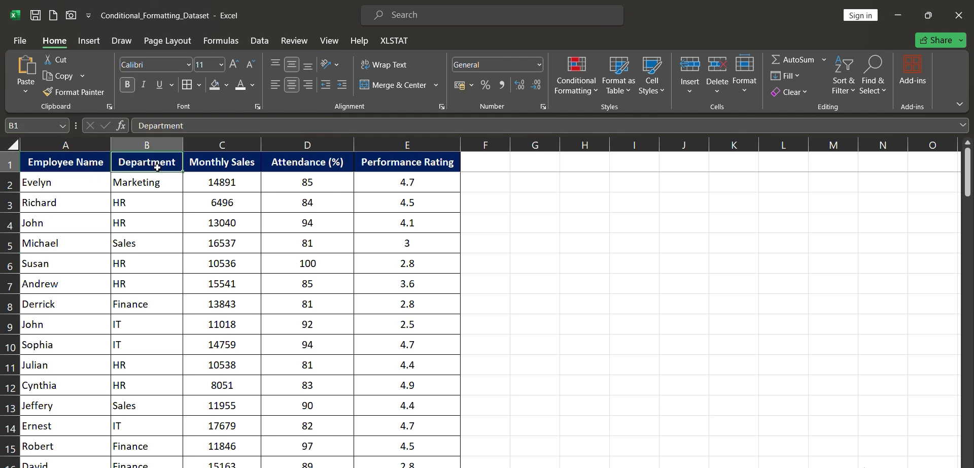
{"action": "left_click", "coordinate": [226, 165]}
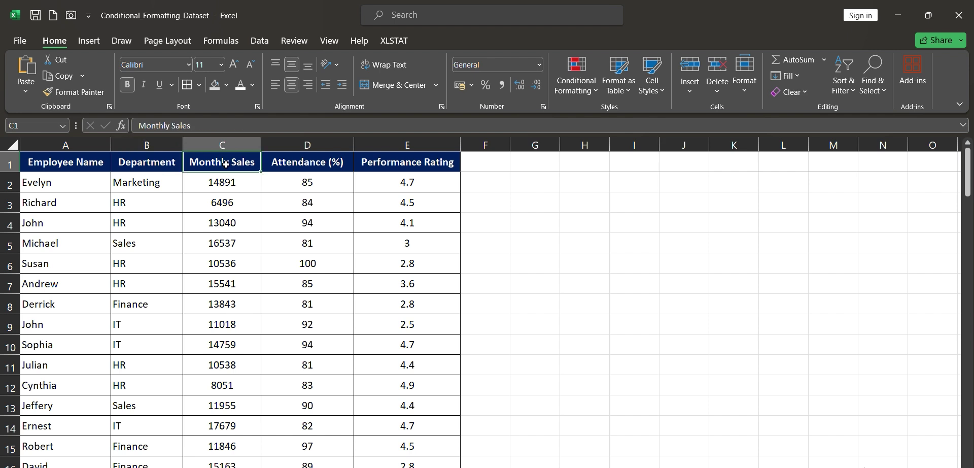
{"action": "left_click", "coordinate": [323, 162]}
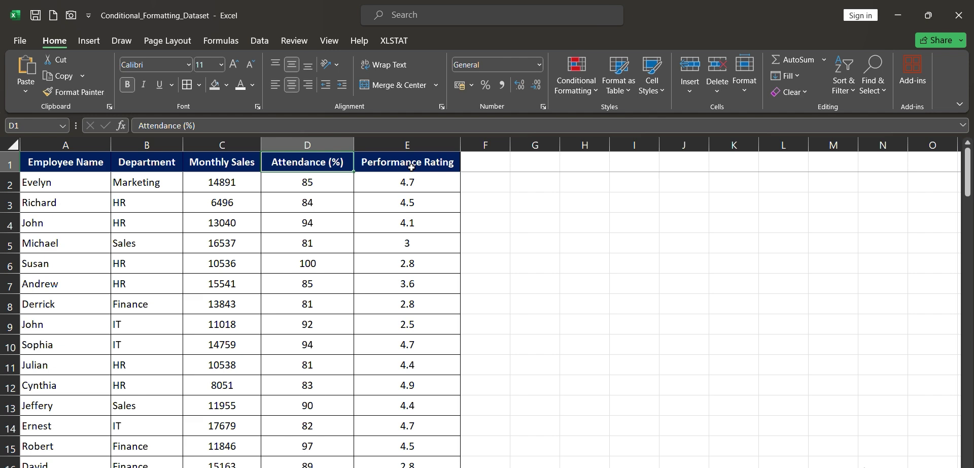
- Scroll right and select cells in rows 5–7, ending on the row 5 name cell
{"action": "scroll", "coordinate": [368, 224], "scroll_direction": "right", "scroll_amount": 1}
{"action": "left_click", "coordinate": [312, 278]}
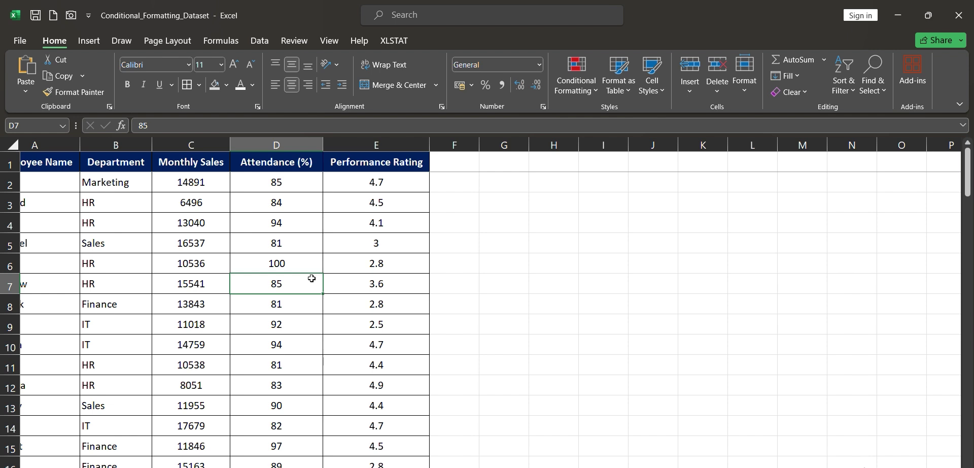
{"action": "left_click", "coordinate": [169, 256]}
{"action": "key", "text": "Left"}
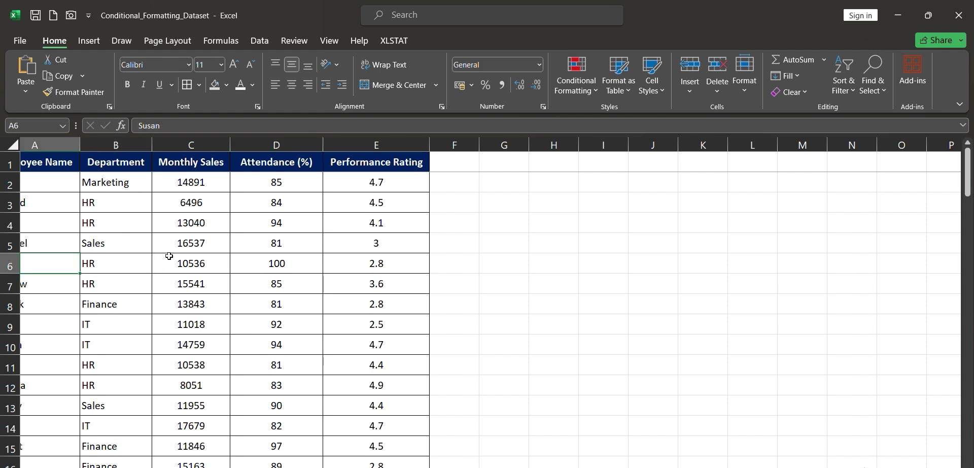
{"action": "left_click", "coordinate": [169, 256]}
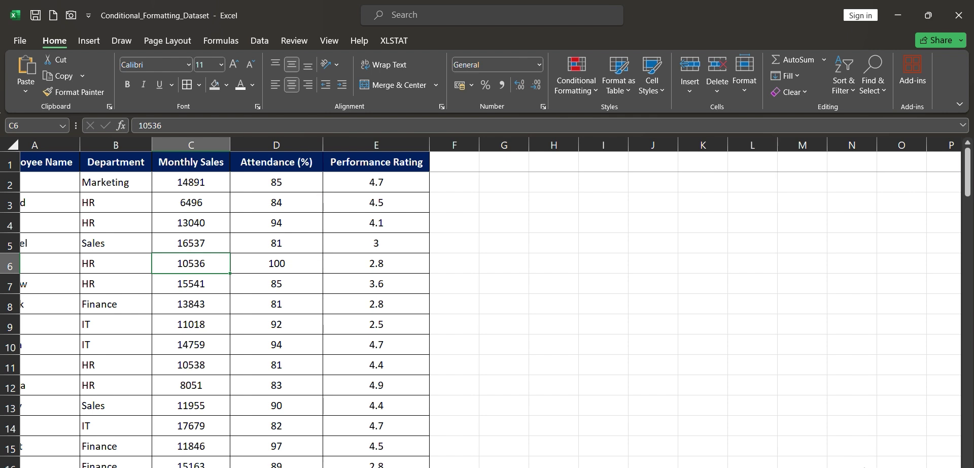
{"action": "left_click", "coordinate": [295, 236]}
{"action": "key", "text": "Left"}
{"action": "key", "text": "Left"}
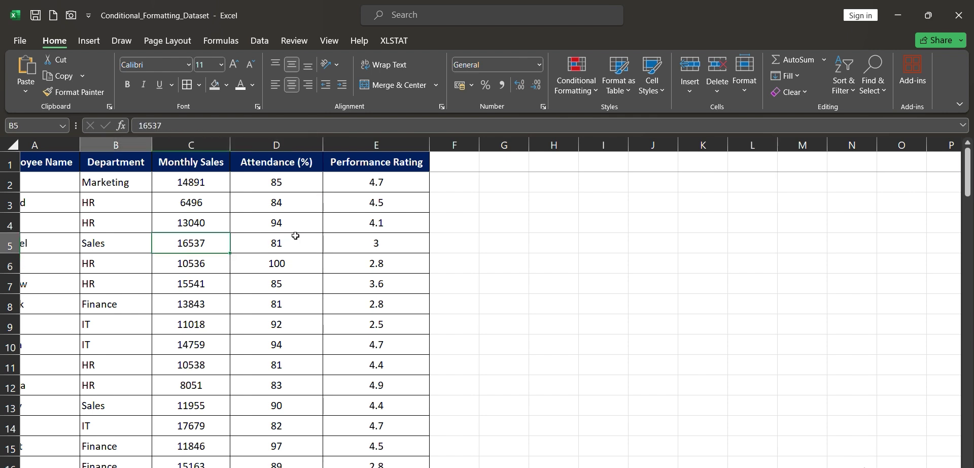
{"action": "key", "text": "Left"}
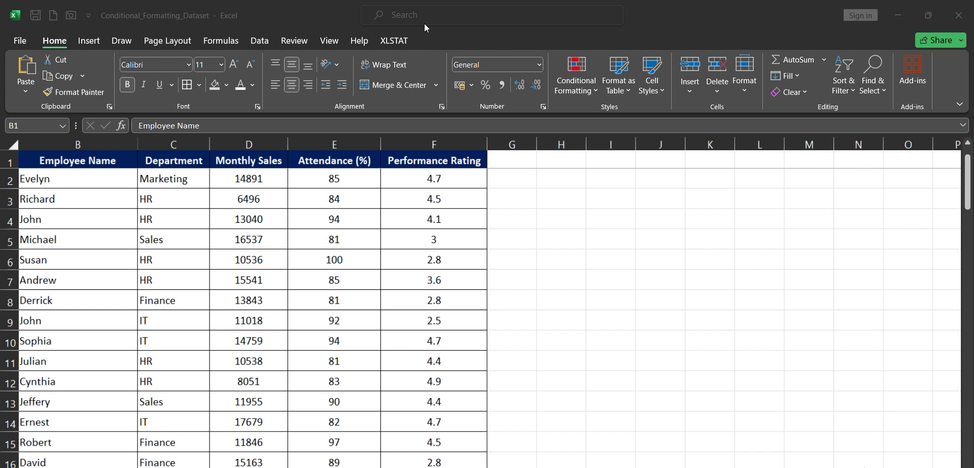
{"action": "left_click", "coordinate": [261, 179]}
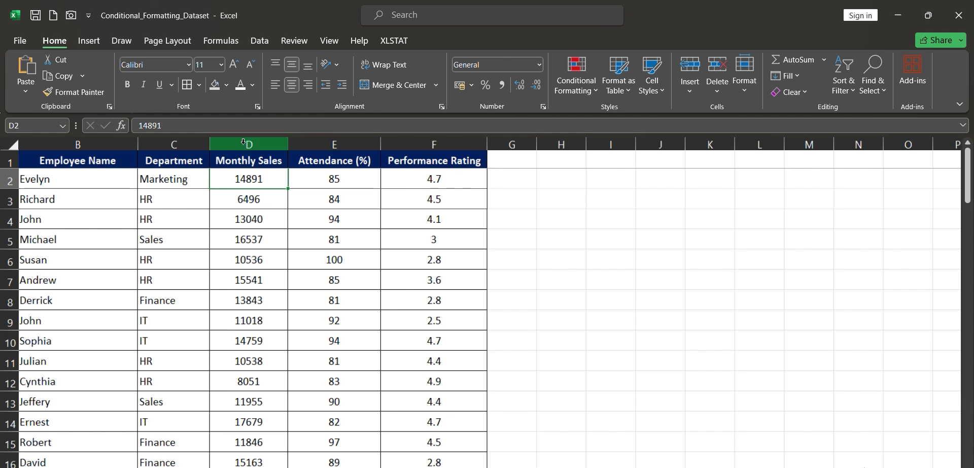
{"action": "left_click", "coordinate": [227, 85]}
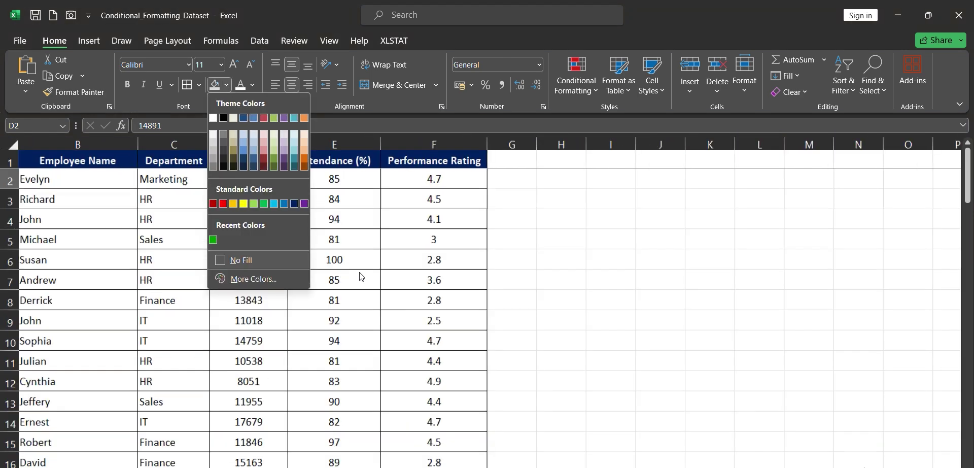
{"action": "key", "text": "Escape"}
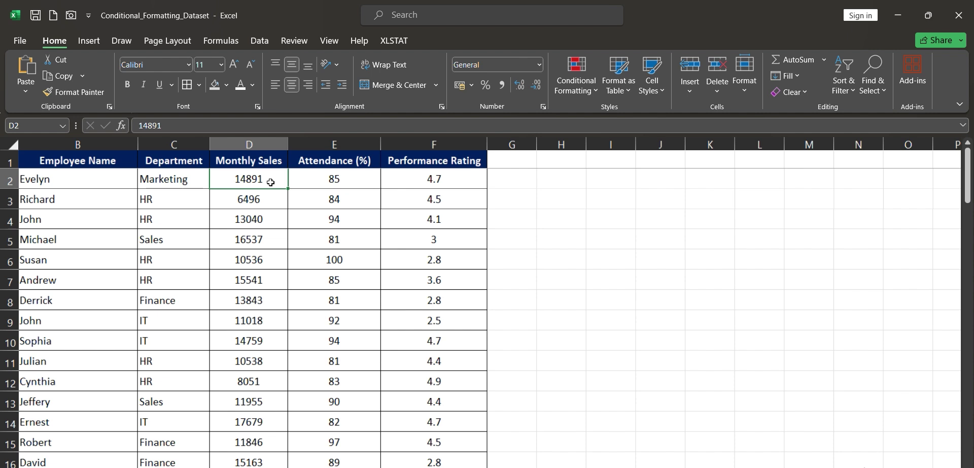
{"action": "type", "text": "9000"}
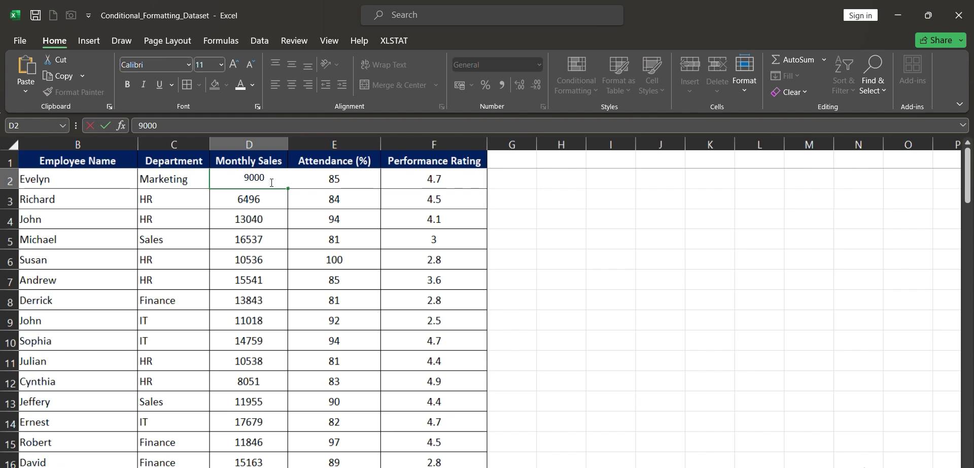
{"action": "type", "text": "0"}
{"action": "key", "text": "Return"}
{"action": "left_click", "coordinate": [270, 182]}
{"action": "type", "text": "900"}
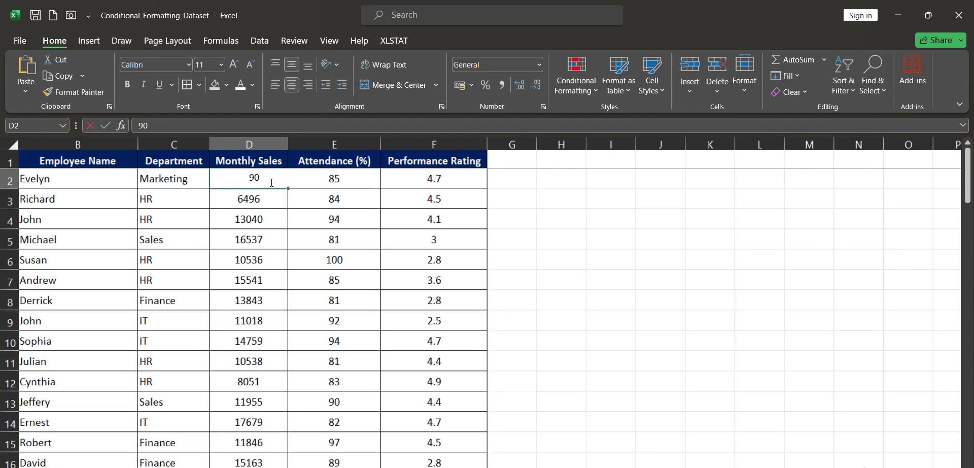
{"action": "key", "text": "Return"}
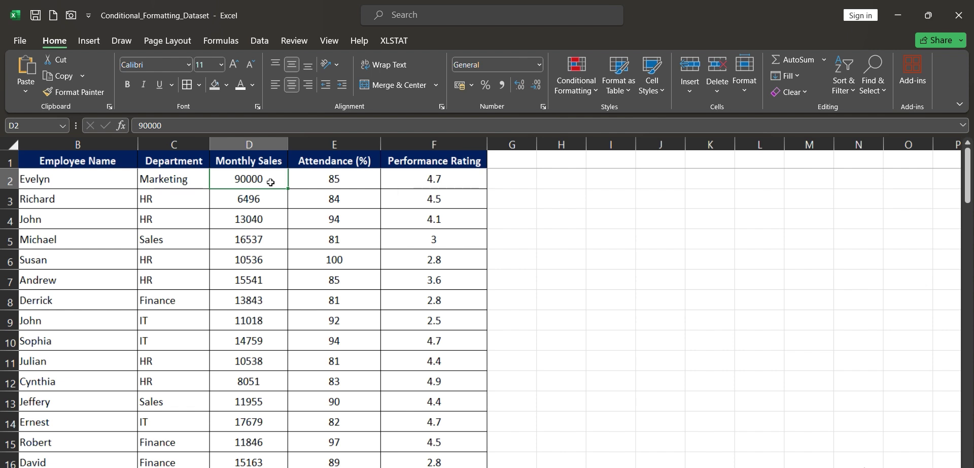
{"action": "key", "text": "ctrl+z"}
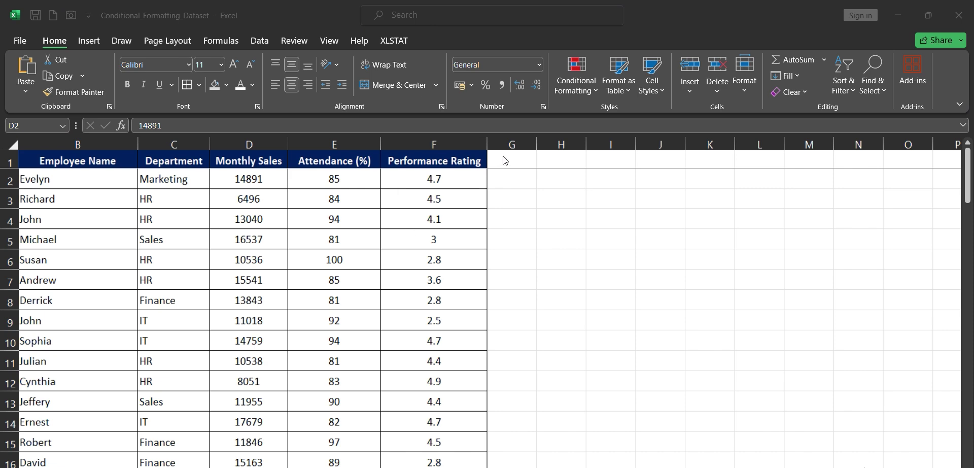
- Preview the Data Bars Gradient Fill and Solid Fill styles in Conditional Formatting, then dismiss the menu
{"action": "left_click", "coordinate": [590, 92]}
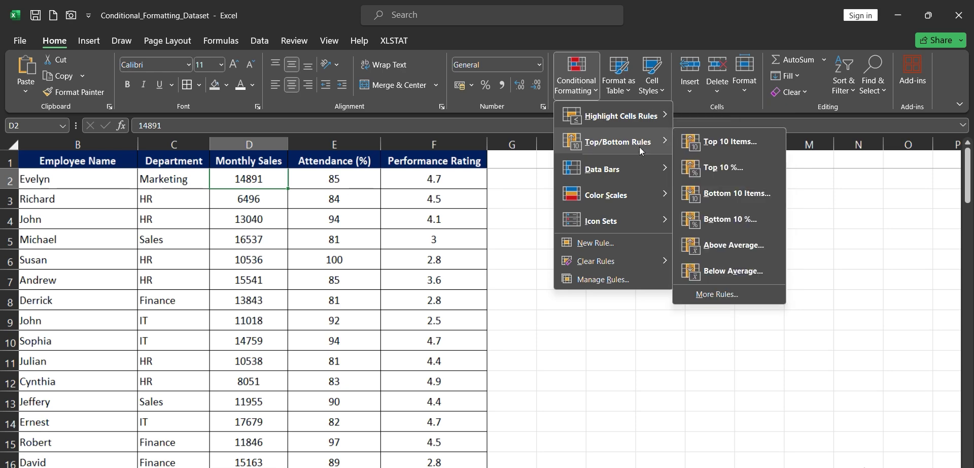
{"action": "mouse_move", "coordinate": [627, 174]}
{"action": "mouse_move", "coordinate": [623, 201]}
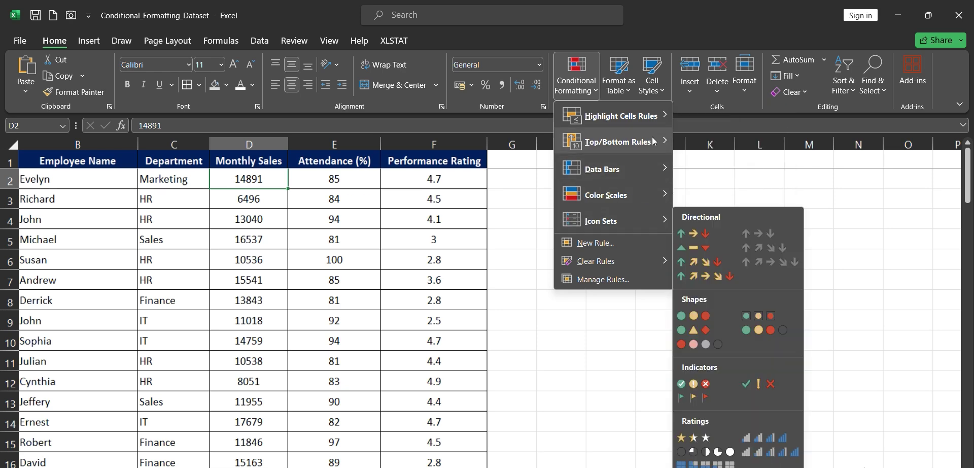
{"action": "mouse_move", "coordinate": [656, 127]}
{"action": "mouse_move", "coordinate": [645, 227]}
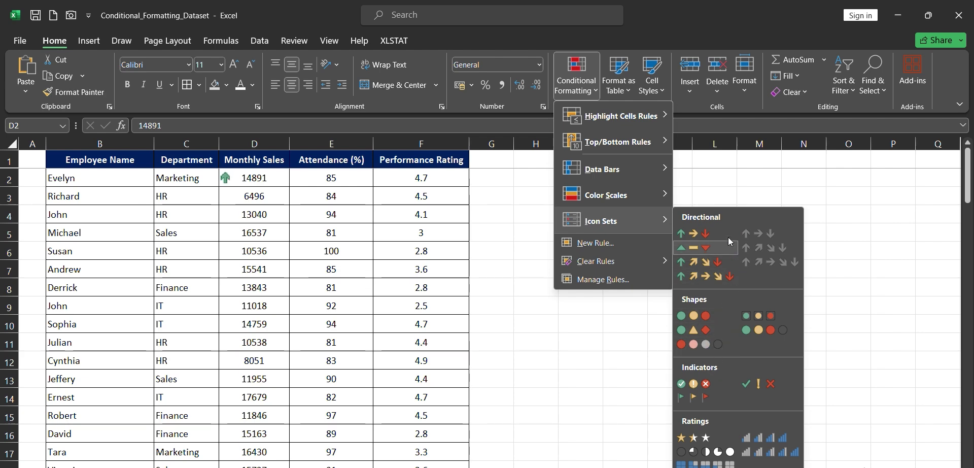
{"action": "mouse_move", "coordinate": [624, 127]}
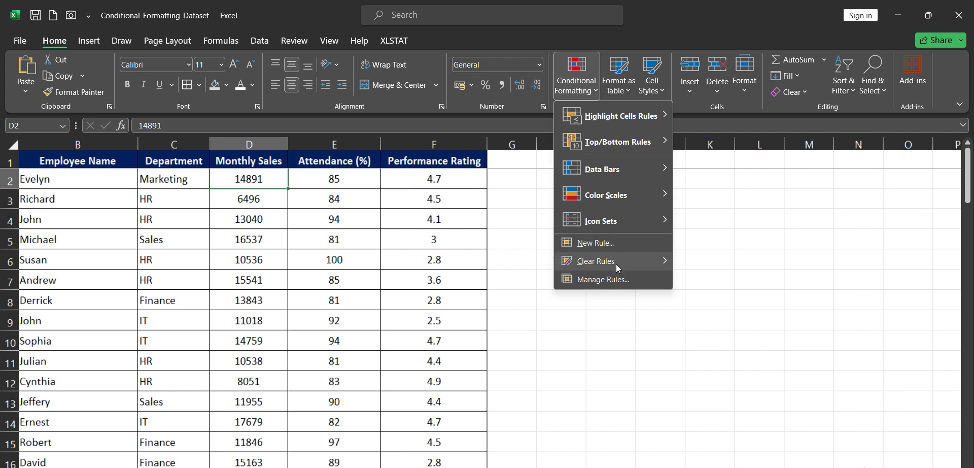
{"action": "mouse_move", "coordinate": [616, 263]}
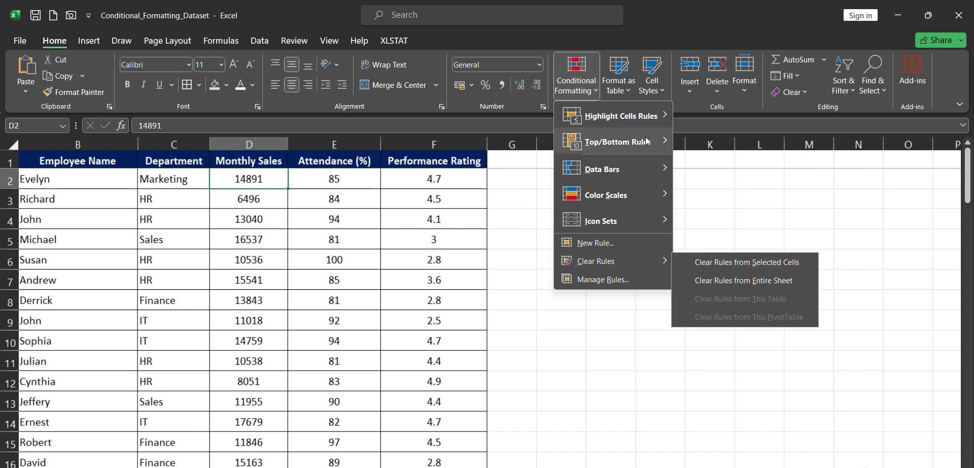
{"action": "mouse_move", "coordinate": [623, 163]}
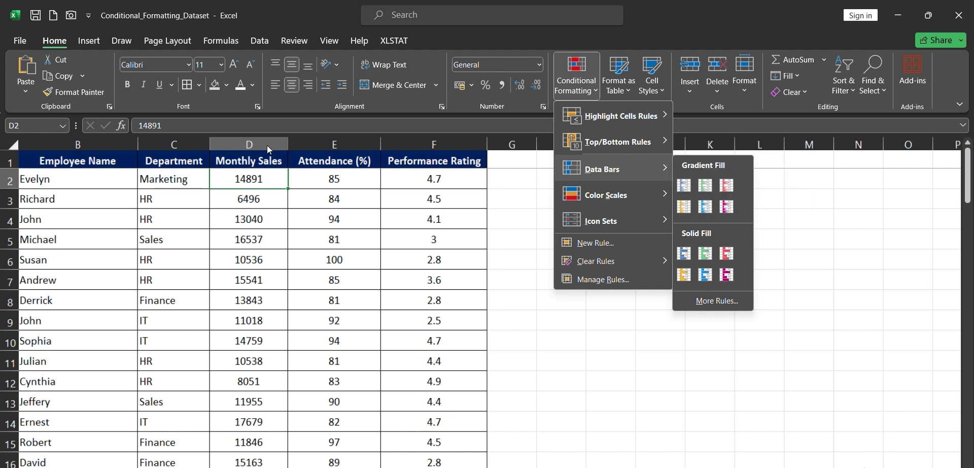
{"action": "key", "text": "Escape"}
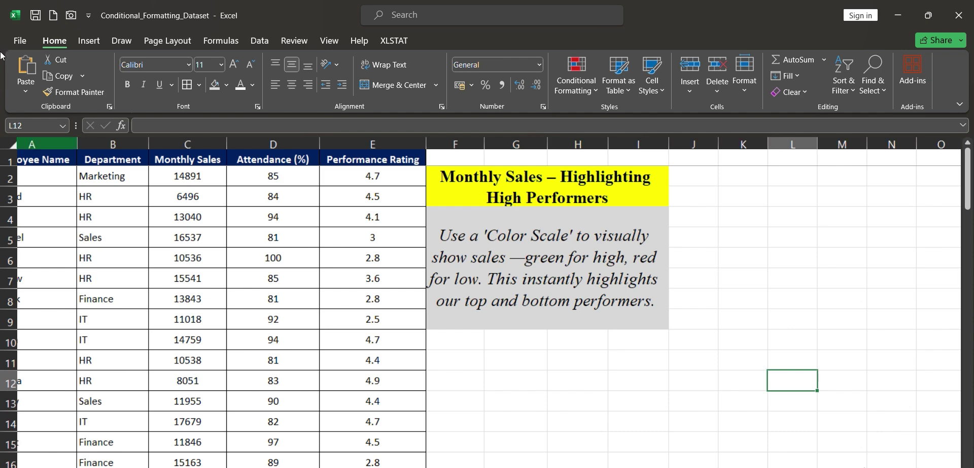
- Select column C, the whole Monthly Sales column
{"action": "left_click", "coordinate": [193, 144]}
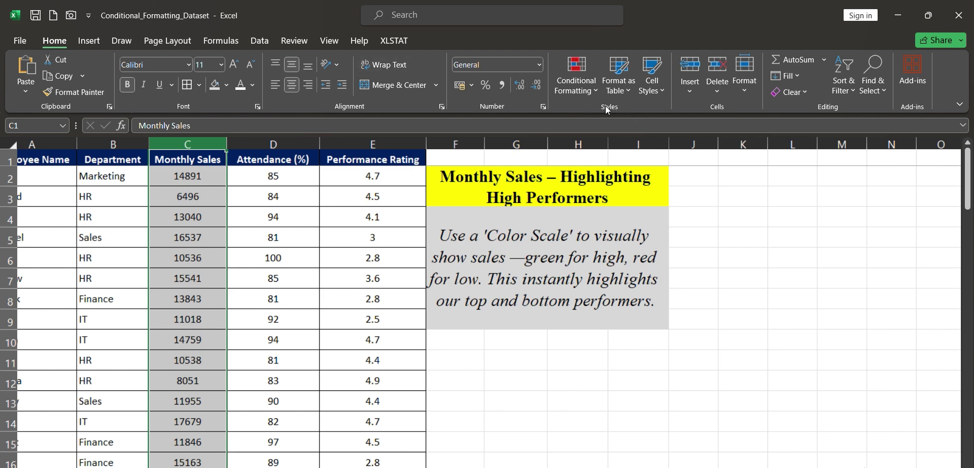
- Open a New Formatting Rule from Color Scales > More Rules for Monthly Sales
{"action": "left_click", "coordinate": [593, 93]}
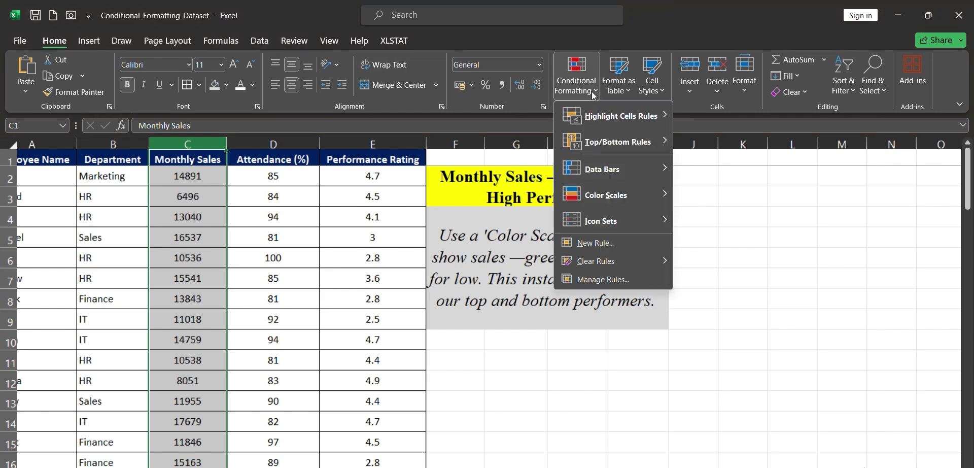
{"action": "mouse_move", "coordinate": [628, 205]}
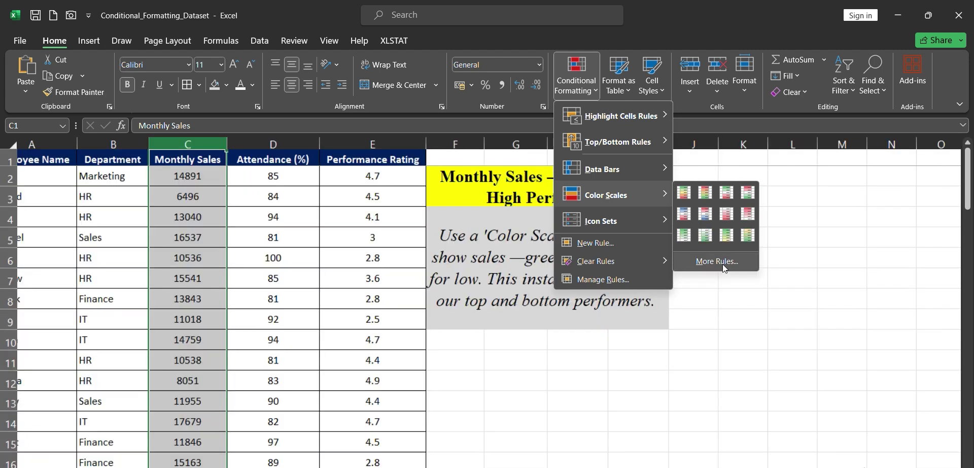
{"action": "left_click", "coordinate": [721, 267]}
- Apply a 2-Color Scale to Monthly Sales: red for the lowest values, green for the highest
{"action": "left_click_drag", "start_coordinate": [662, 227], "coordinate": [691, 175]}
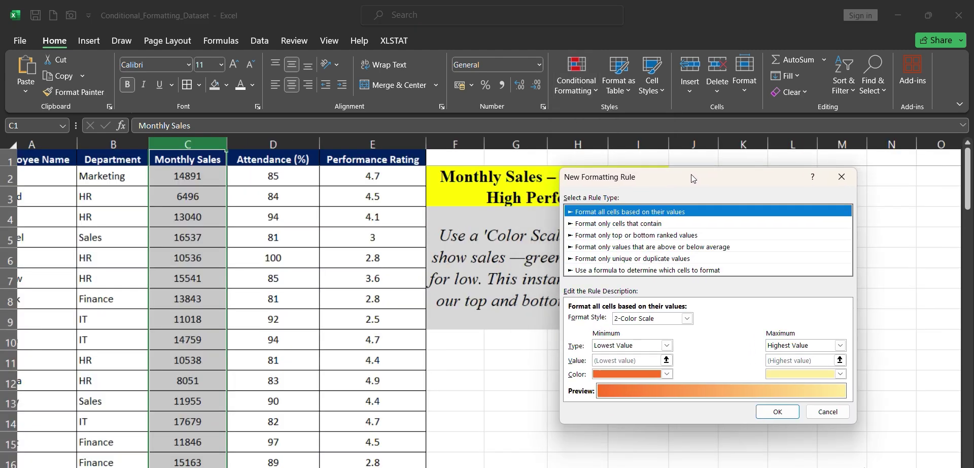
{"action": "left_click", "coordinate": [658, 321]}
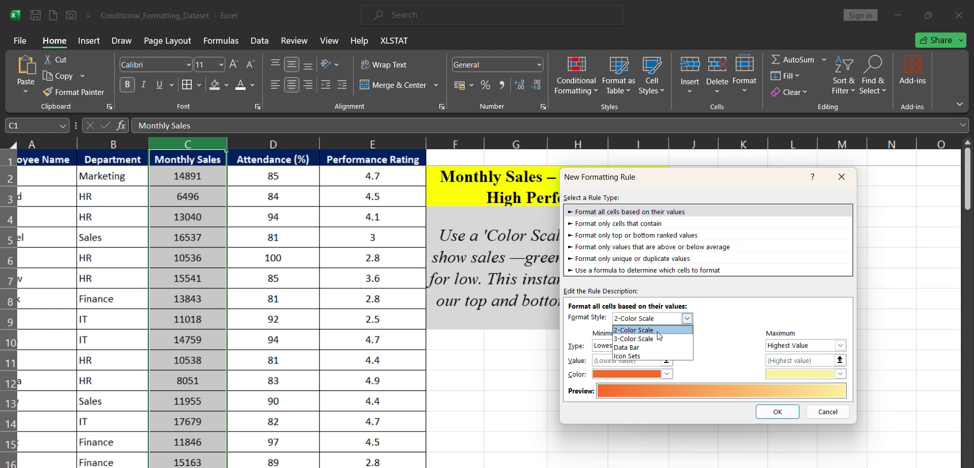
{"action": "left_click", "coordinate": [659, 330]}
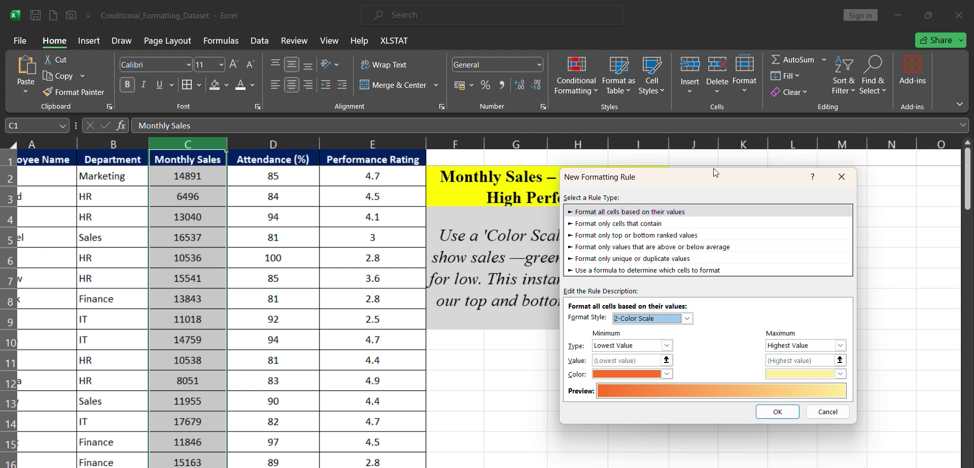
{"action": "left_click_drag", "start_coordinate": [714, 173], "coordinate": [779, 68]}
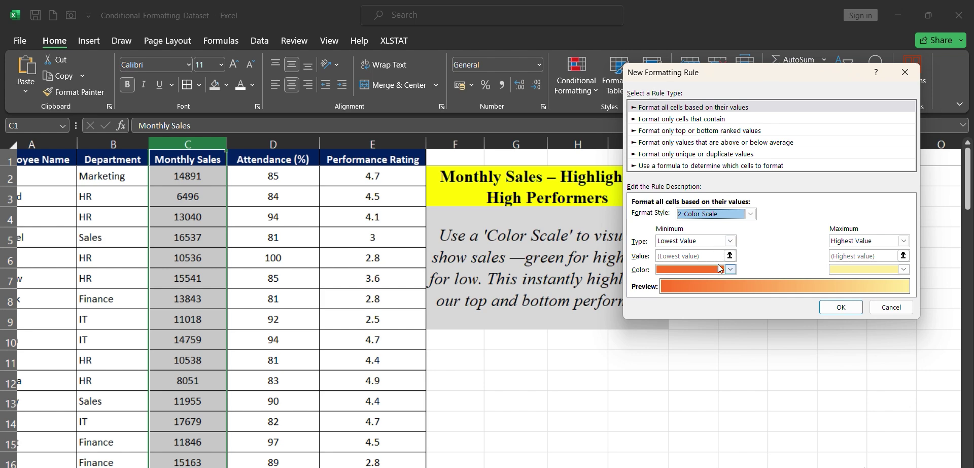
{"action": "double_click", "coordinate": [697, 244]}
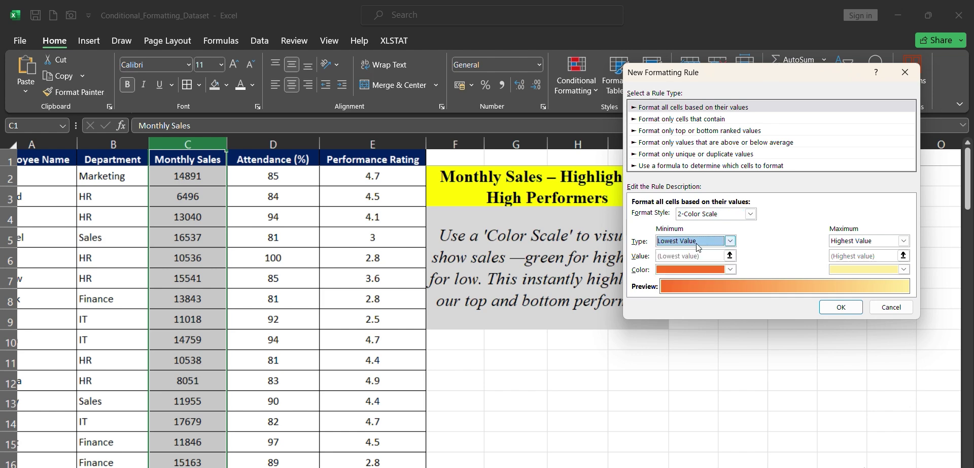
{"action": "left_click", "coordinate": [724, 270]}
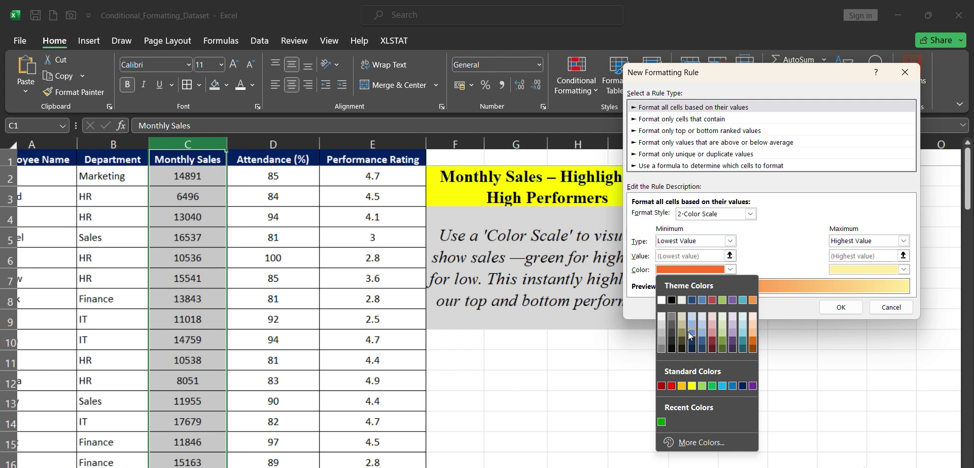
{"action": "left_click", "coordinate": [673, 388]}
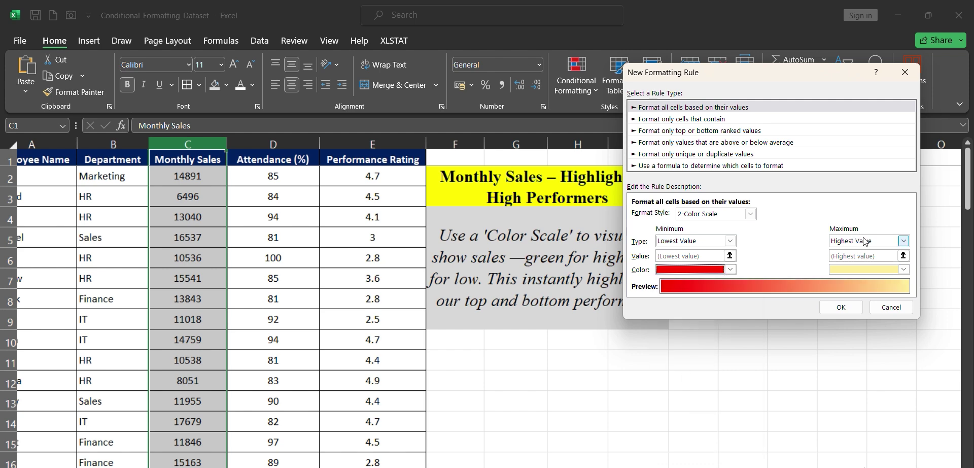
{"action": "left_click", "coordinate": [871, 271]}
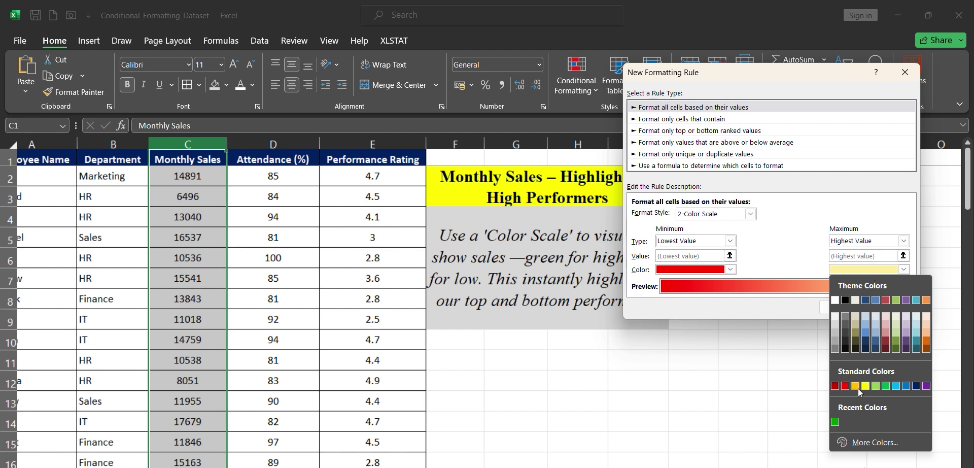
{"action": "left_click", "coordinate": [834, 421]}
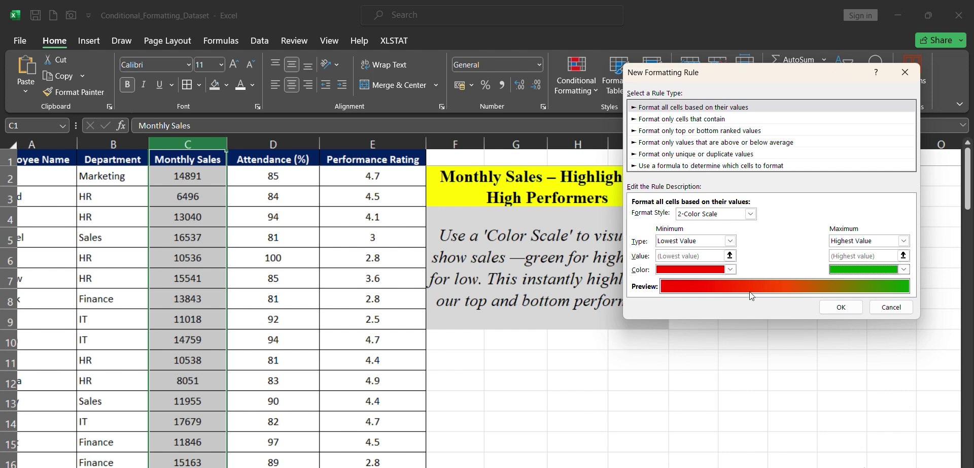
{"action": "left_click", "coordinate": [840, 306]}
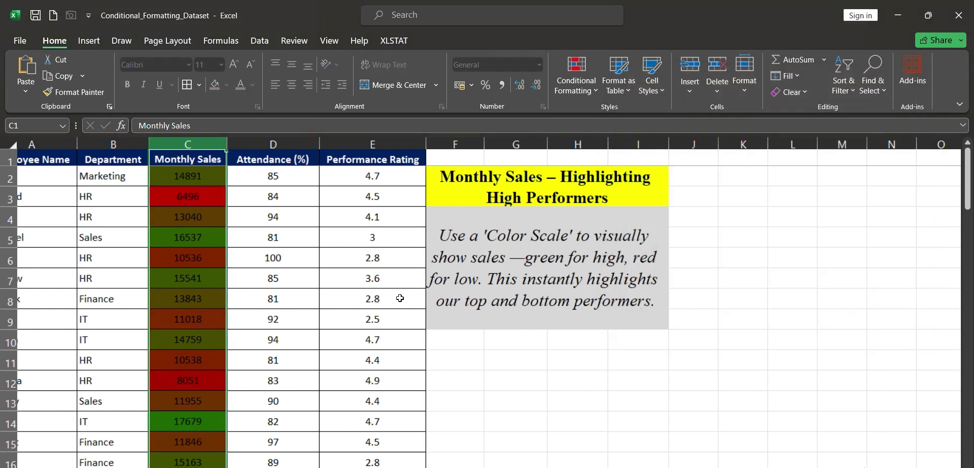
{"action": "left_click", "coordinate": [168, 274]}
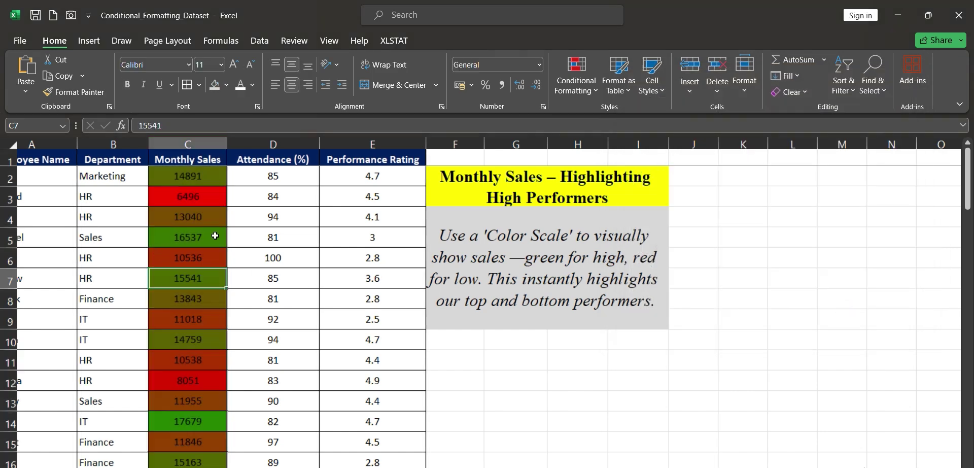
{"action": "left_click", "coordinate": [211, 196]}
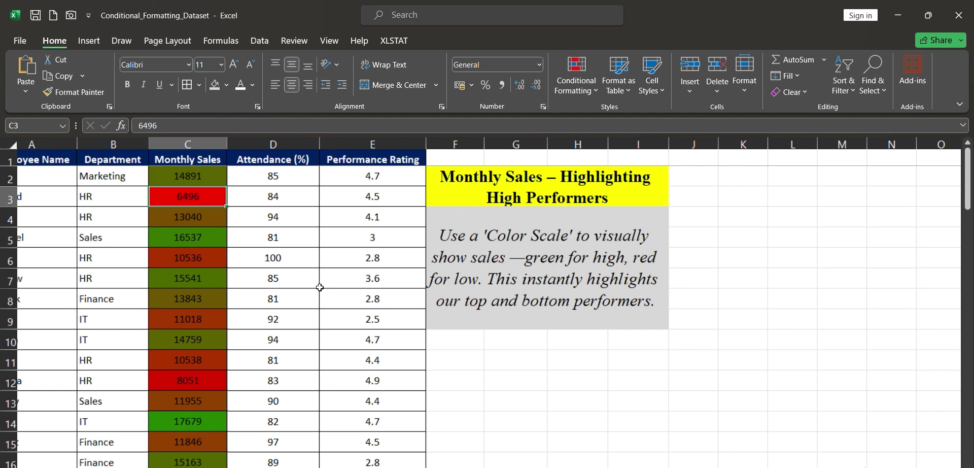
{"action": "type", "text": "15000"}
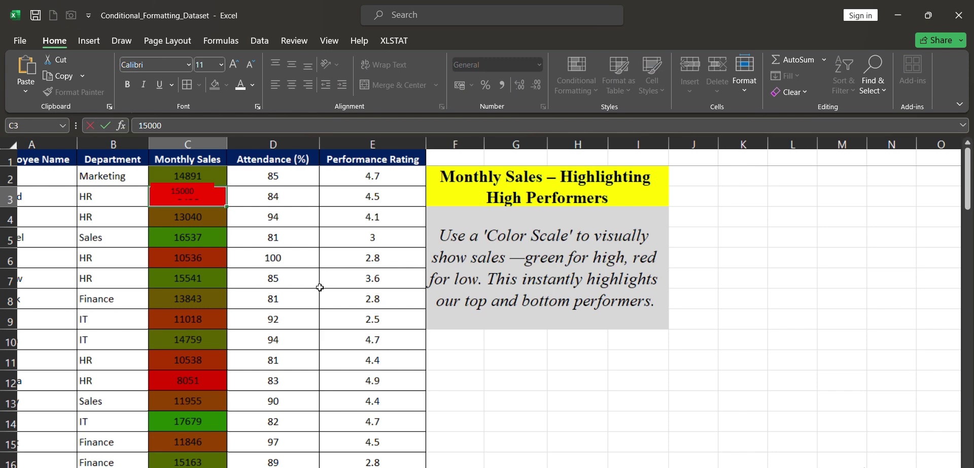
{"action": "type", "text": "0"}
- Correct cell C3's Monthly Sales value from 150000 to 1500, then to 15000
{"action": "key", "text": "Return"}
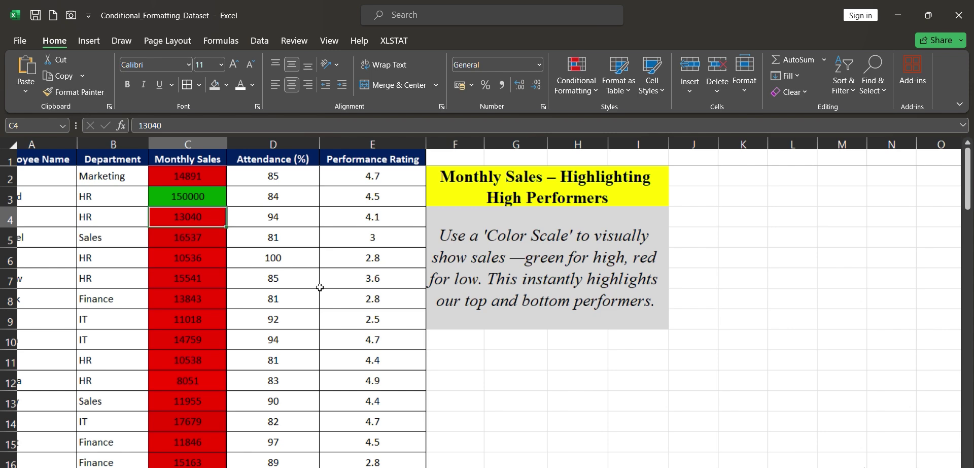
{"action": "key", "text": "Up"}
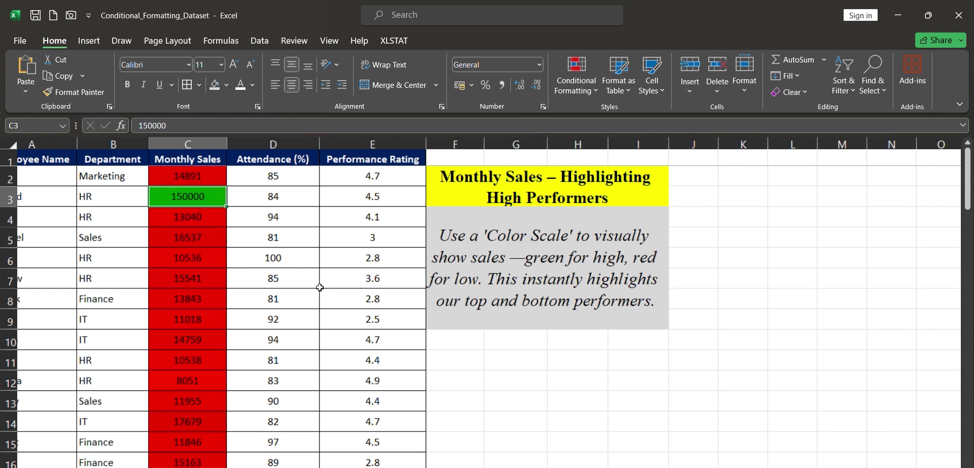
{"action": "key", "text": "F2"}
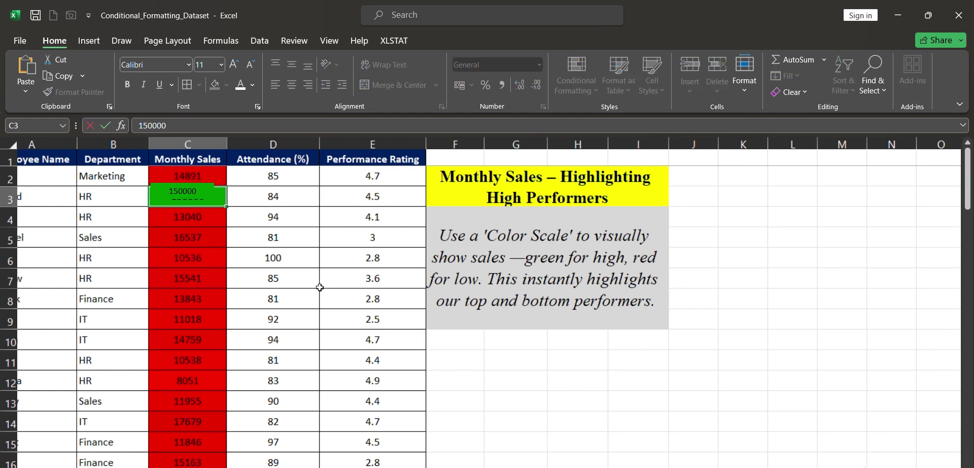
{"action": "key", "text": "BackSpace"}
{"action": "key", "text": "BackSpace"}
{"action": "key", "text": "Return"}
{"action": "double_click", "coordinate": [203, 194]}
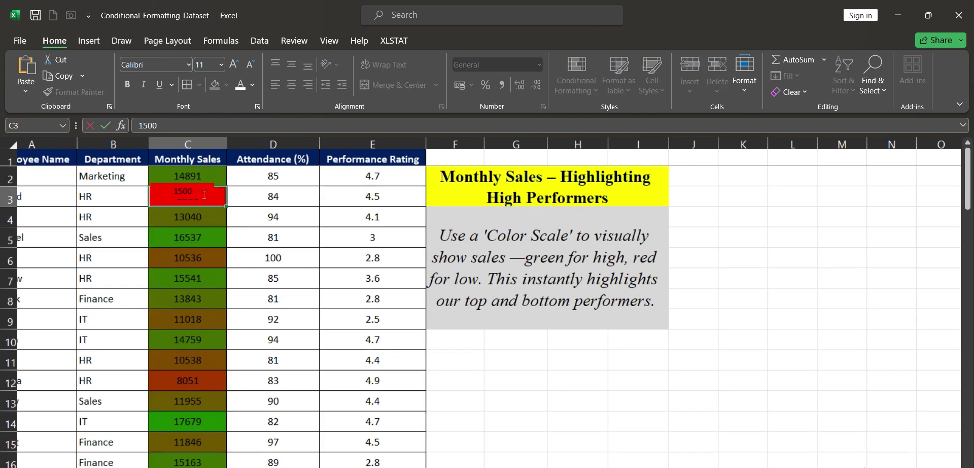
{"action": "type", "text": "0"}
{"action": "key", "text": "Return"}
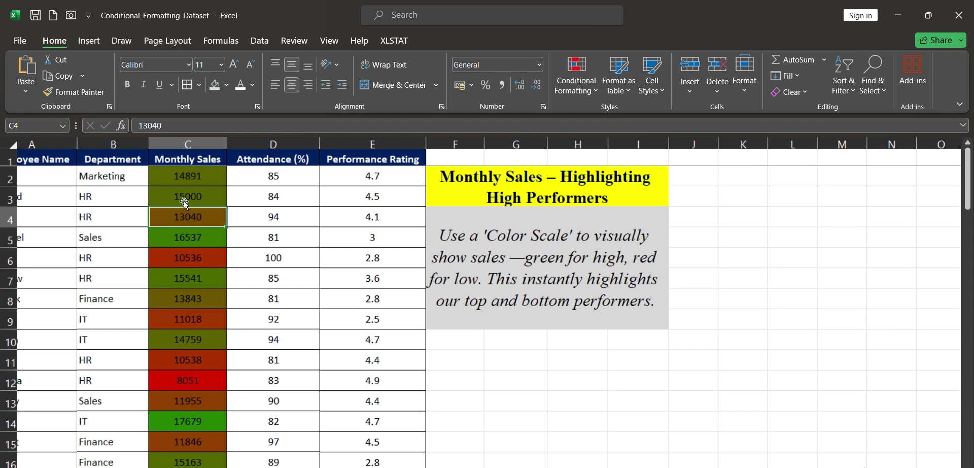
- Change cell C3's Monthly Sales value to 2000 and reopen it for editing
{"action": "key", "text": "ctrl+Up"}
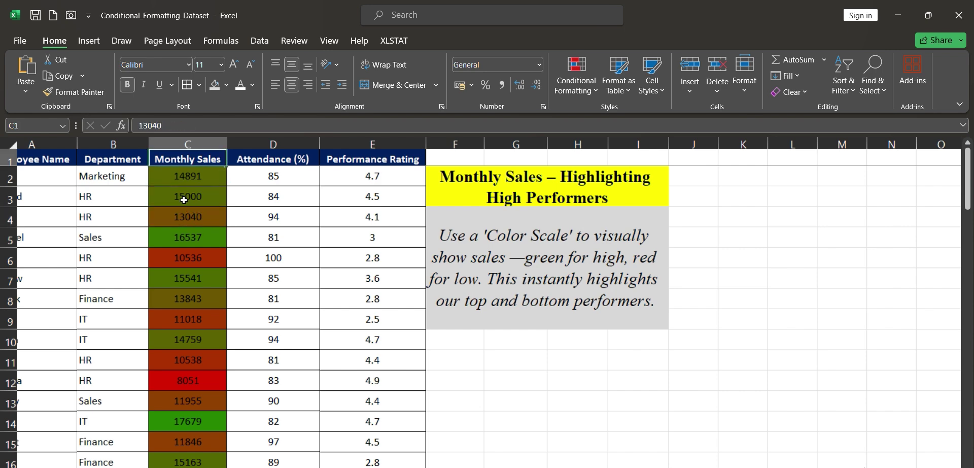
{"action": "left_click", "coordinate": [183, 200]}
{"action": "double_click", "coordinate": [183, 201]}
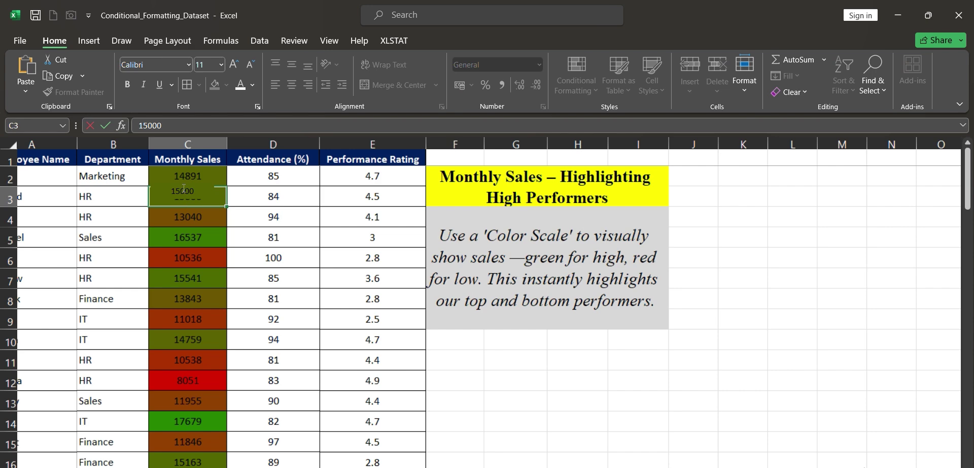
{"action": "key", "text": "BackSpace"}
{"action": "key", "text": "BackSpace"}
{"action": "type", "text": "2"}
{"action": "key", "text": "ctrl+Return"}
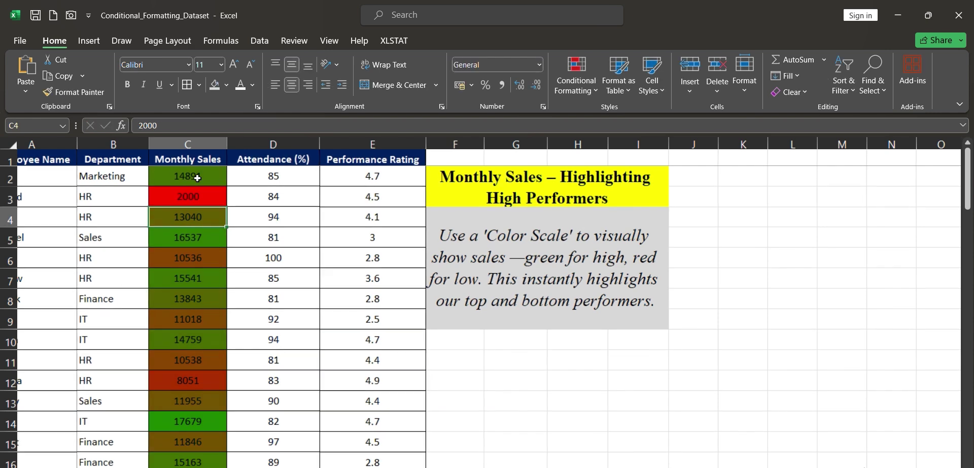
{"action": "double_click", "coordinate": [203, 195]}
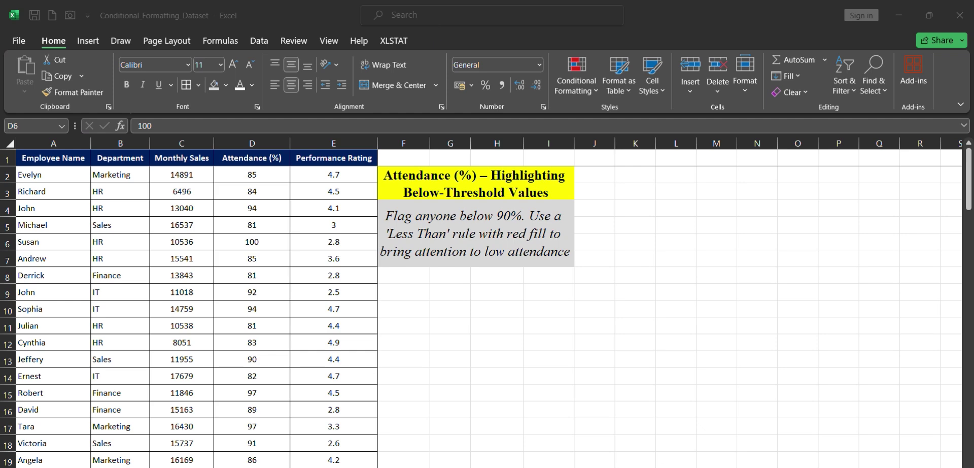
- Return to Excel and select column D, the Attendance (%) column
{"action": "key", "text": "alt+Tab"}
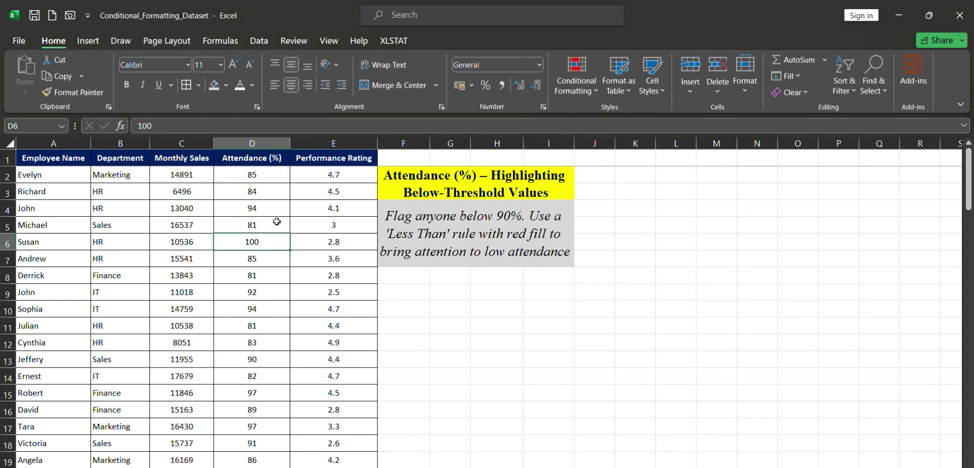
{"action": "left_click", "coordinate": [260, 137]}
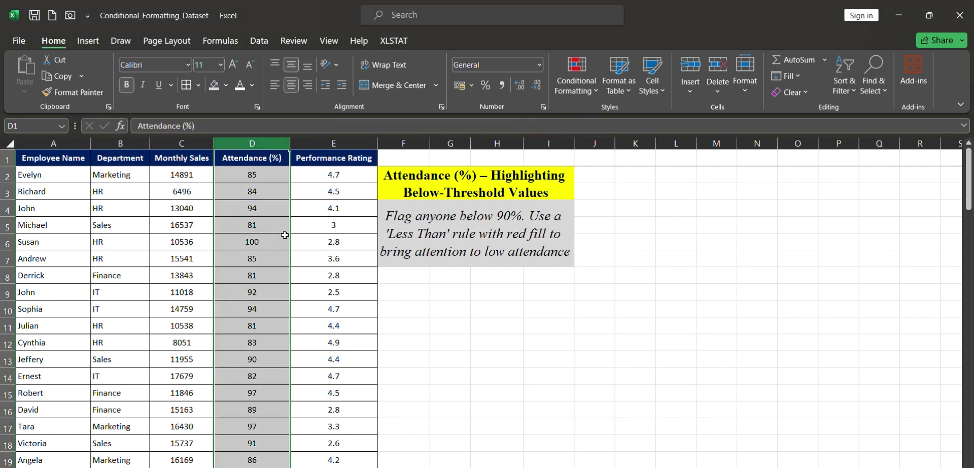
{"action": "scroll", "coordinate": [257, 233], "scroll_direction": "up", "scroll_amount": 2, "text": "ctrl"}
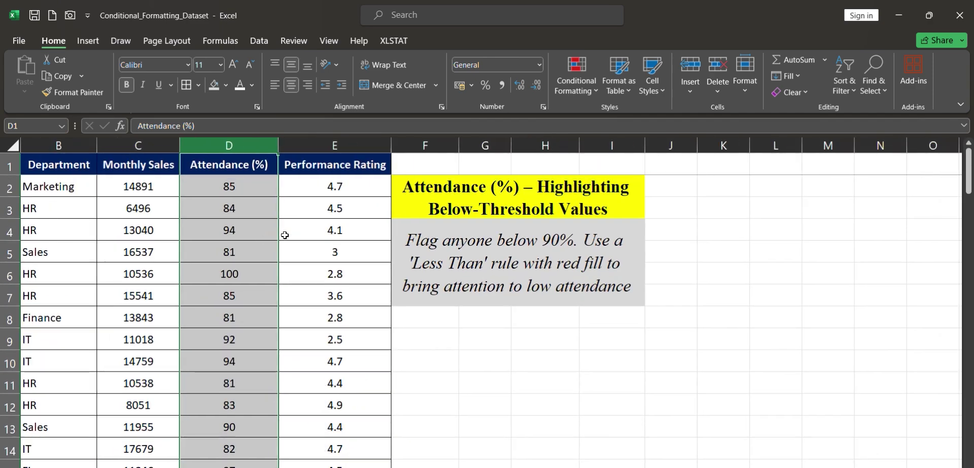
{"action": "scroll", "coordinate": [284, 235], "scroll_direction": "left", "scroll_amount": 2}
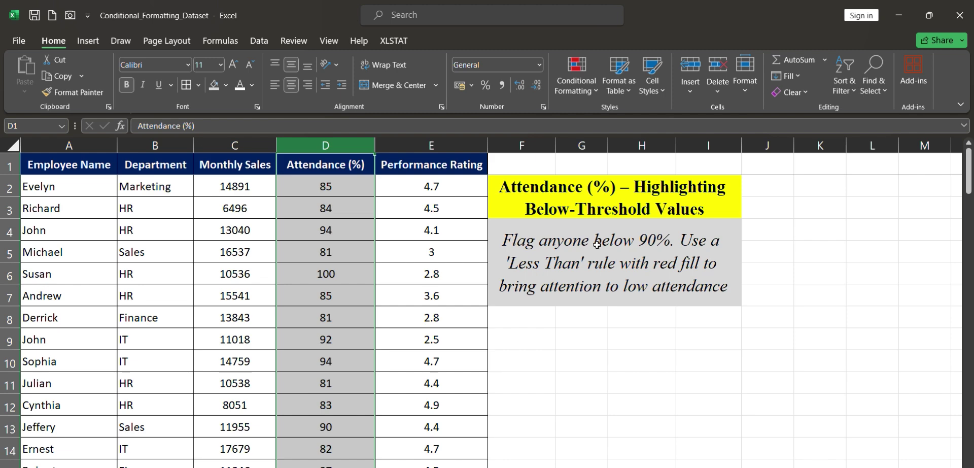
- Add a Highlight Cells 'Less Than 90' rule to Attendance (%) with a custom red fill
{"action": "left_click", "coordinate": [566, 91]}
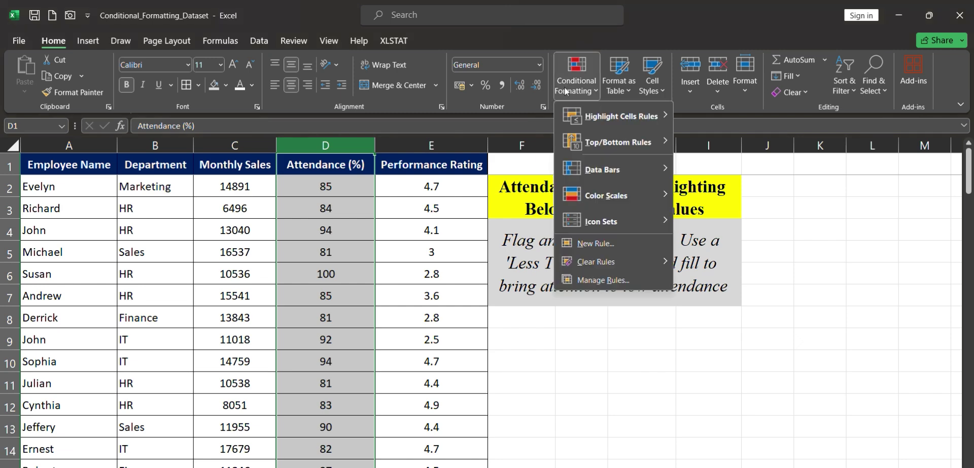
{"action": "mouse_move", "coordinate": [586, 121]}
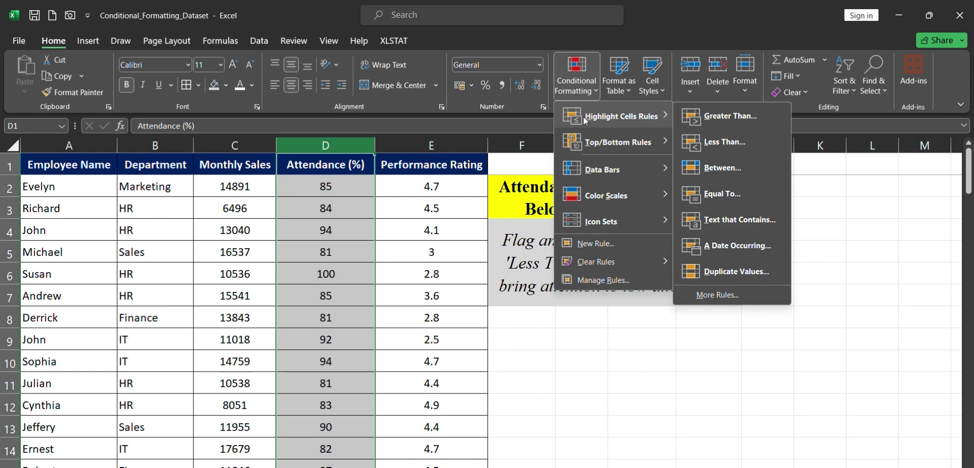
{"action": "left_click", "coordinate": [759, 145]}
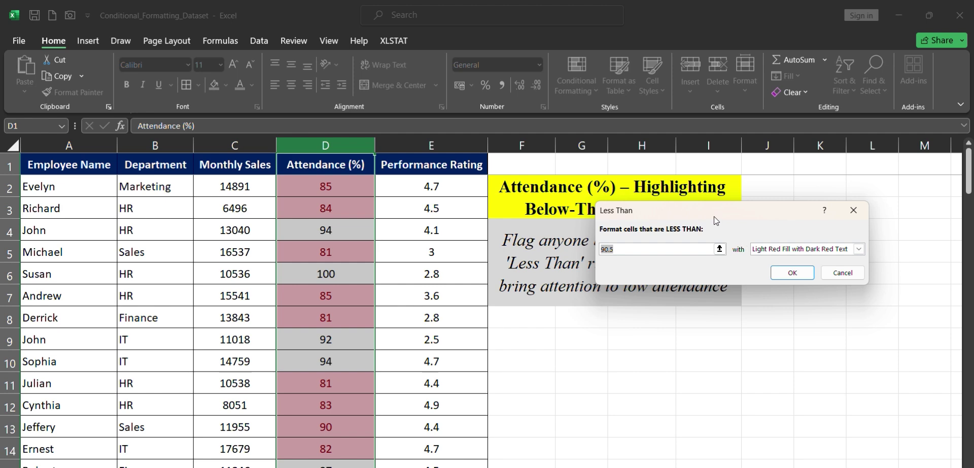
{"action": "left_click_drag", "start_coordinate": [716, 215], "coordinate": [756, 134]}
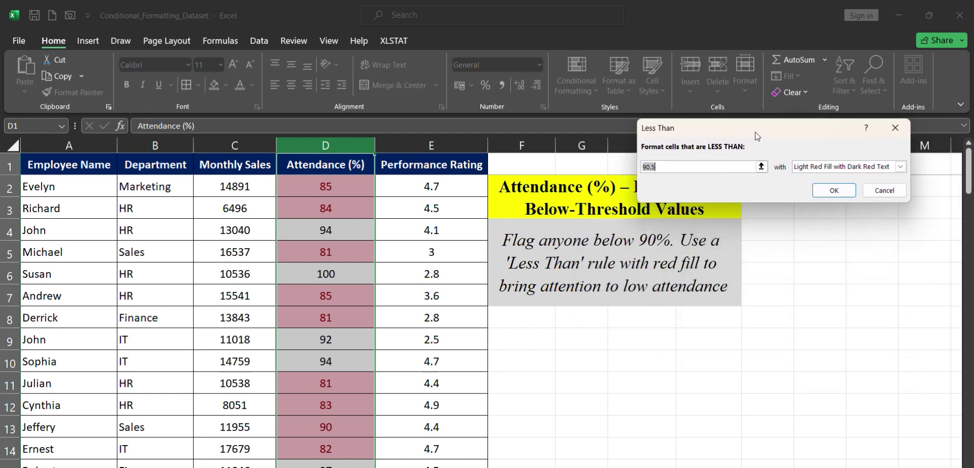
{"action": "type", "text": "90"}
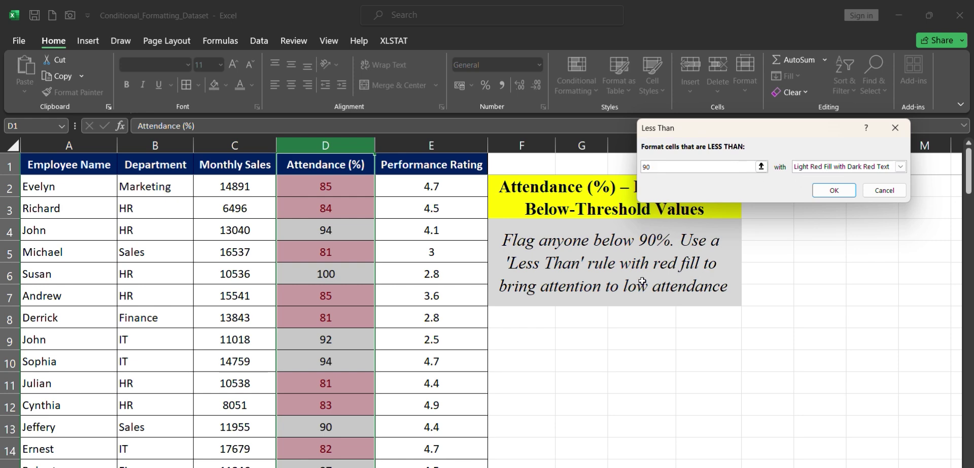
{"action": "left_click", "coordinate": [869, 166]}
{"action": "left_click", "coordinate": [868, 166]}
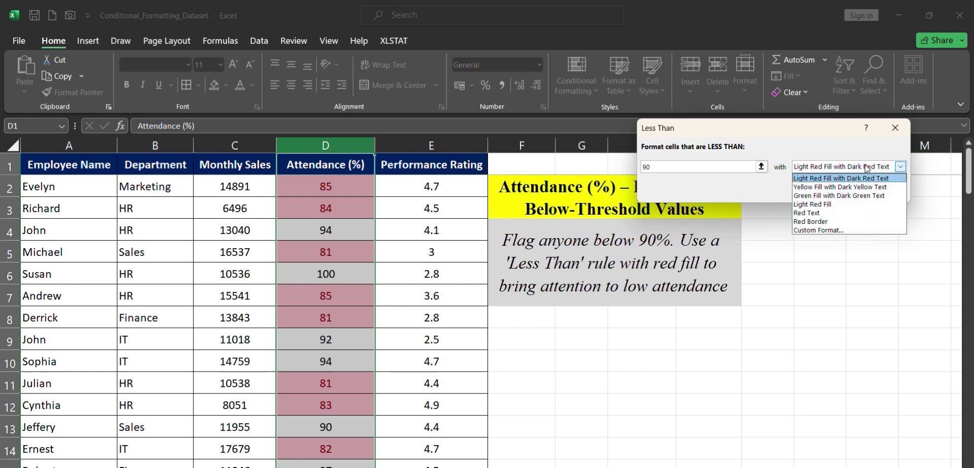
{"action": "left_click", "coordinate": [824, 230]}
{"action": "left_click", "coordinate": [597, 203]}
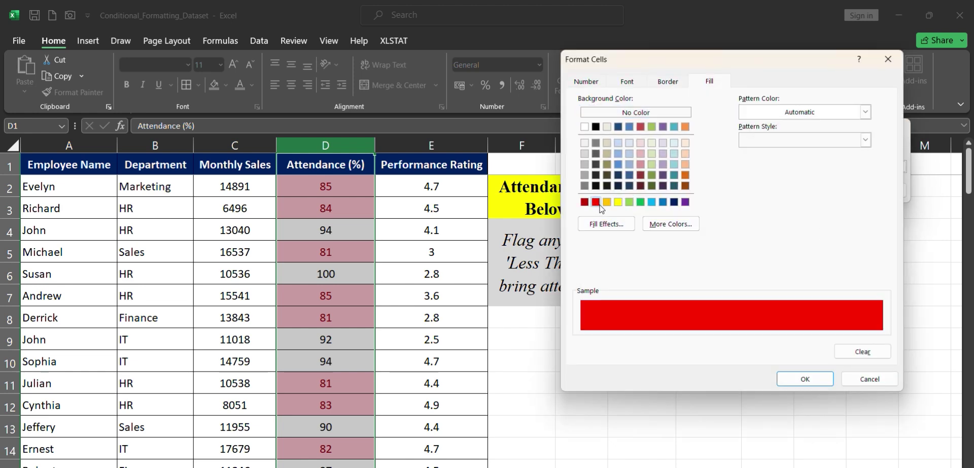
{"action": "left_click", "coordinate": [804, 378]}
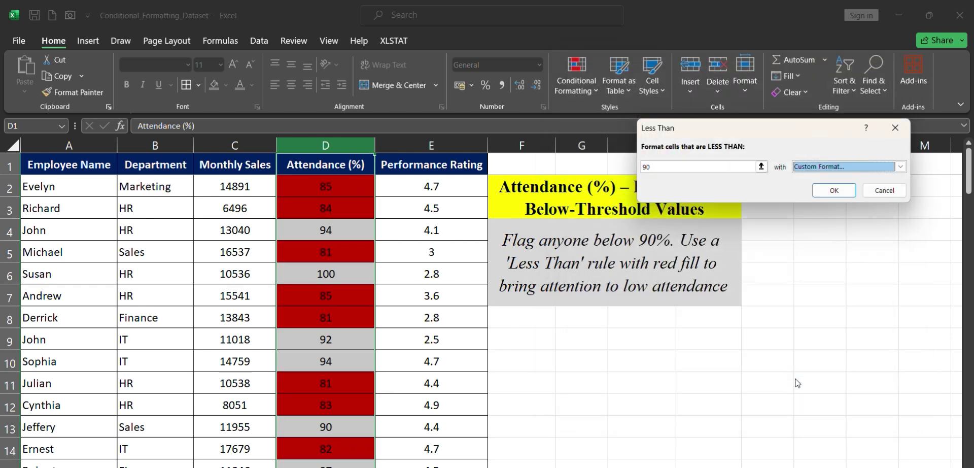
{"action": "left_click", "coordinate": [832, 193]}
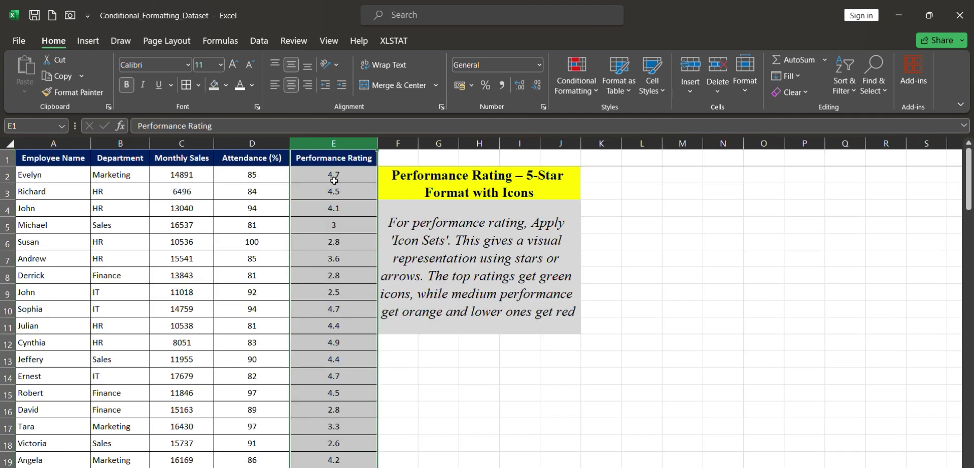
{"action": "left_click", "coordinate": [337, 191]}
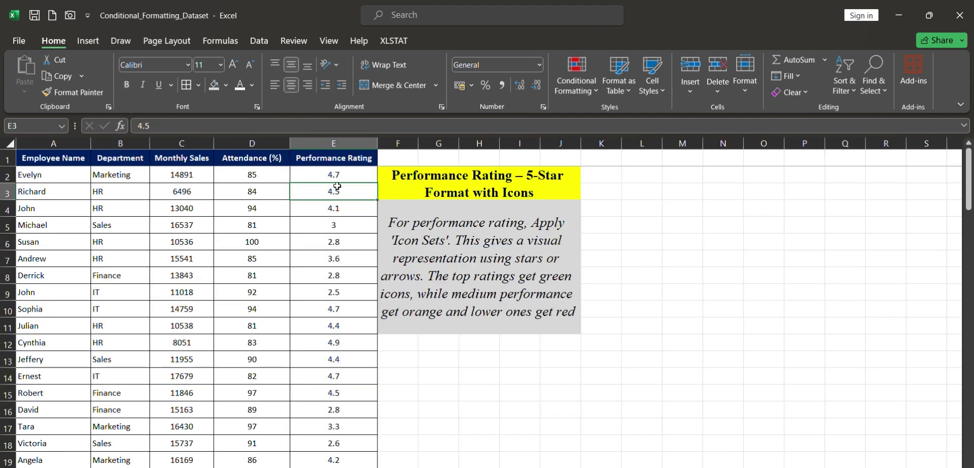
{"action": "left_click", "coordinate": [357, 141]}
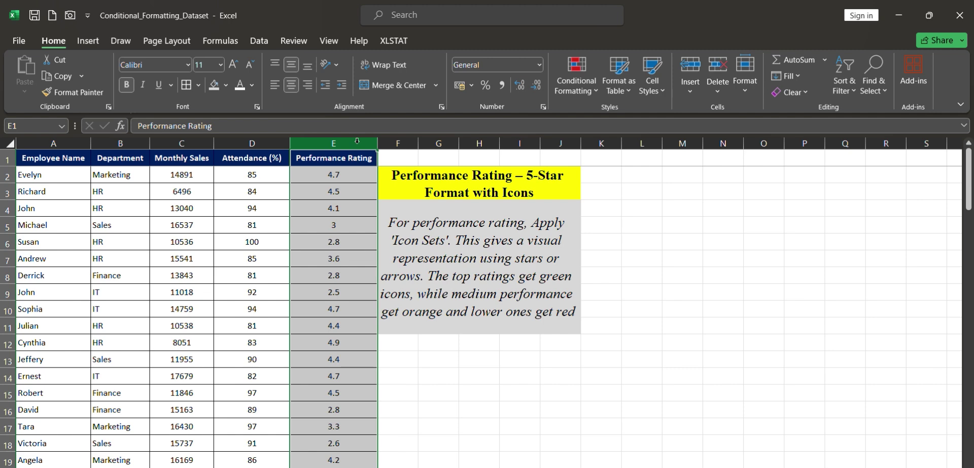
{"action": "double_click", "coordinate": [429, 277]}
{"action": "left_click_drag", "start_coordinate": [430, 276], "coordinate": [556, 293]}
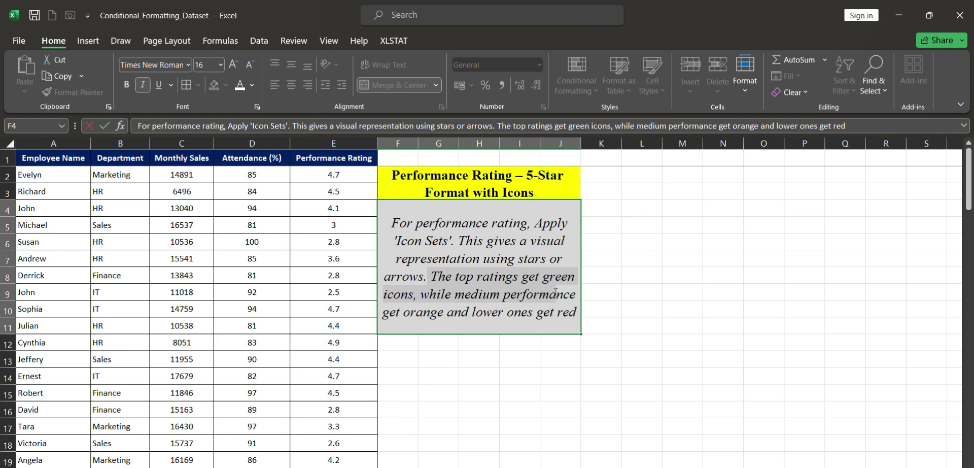
{"action": "left_click", "coordinate": [555, 293]}
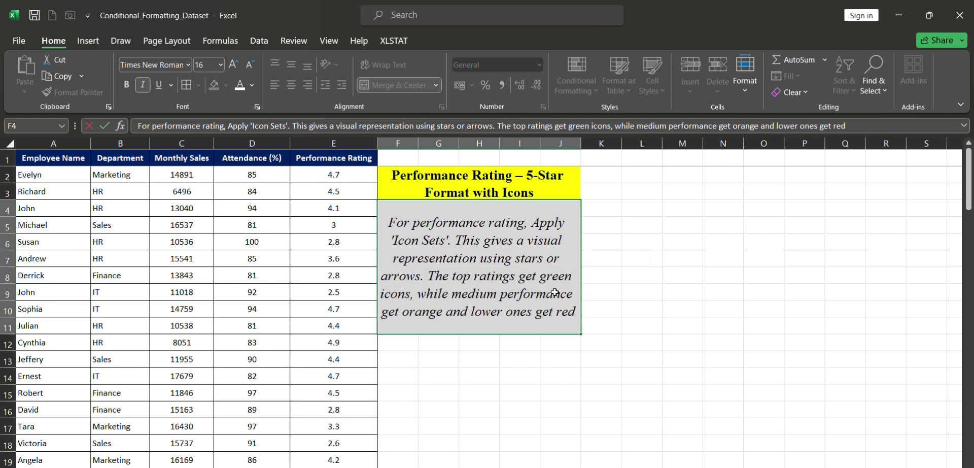
{"action": "left_click", "coordinate": [534, 256]}
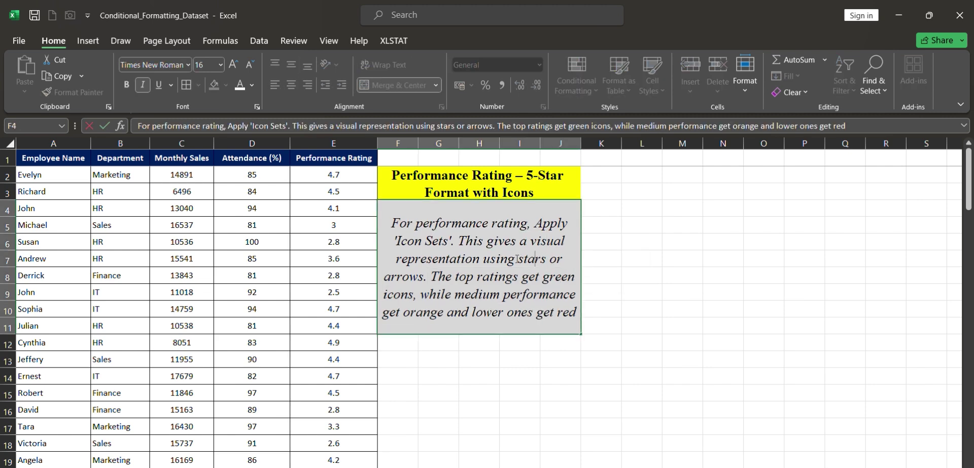
{"action": "double_click", "coordinate": [393, 275]}
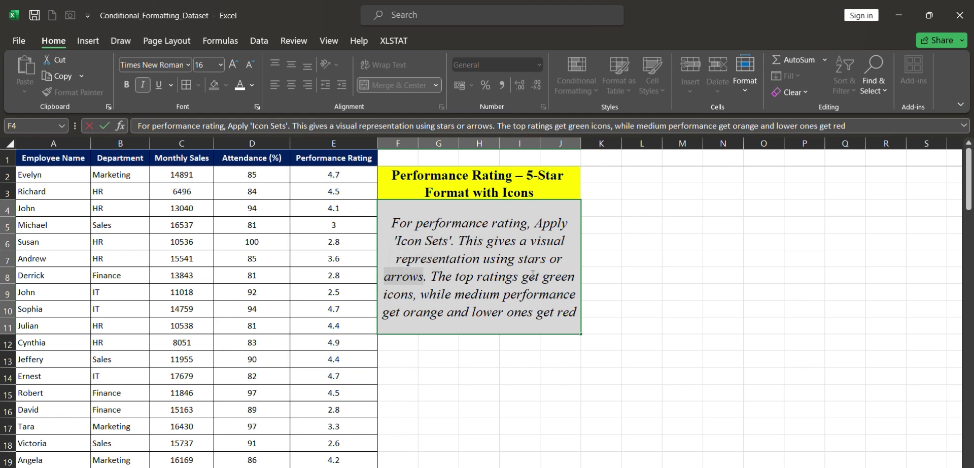
{"action": "left_click_drag", "start_coordinate": [542, 276], "coordinate": [579, 291]}
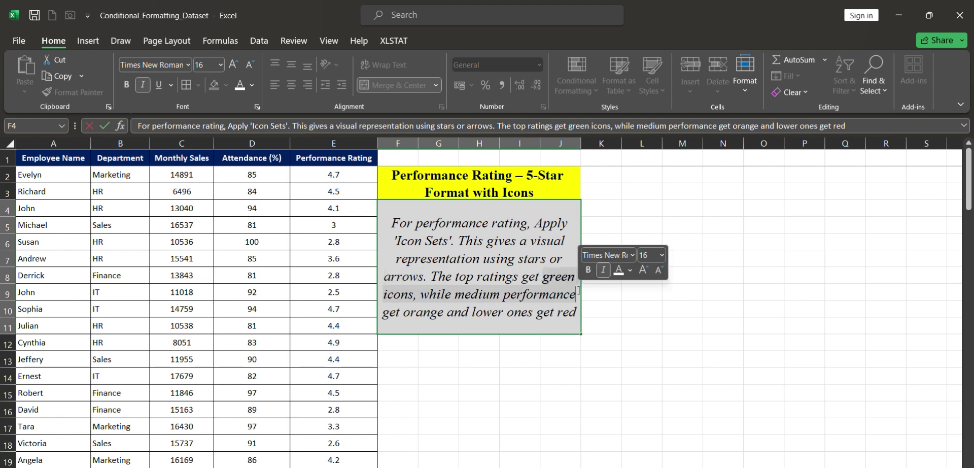
{"action": "left_click", "coordinate": [499, 293]}
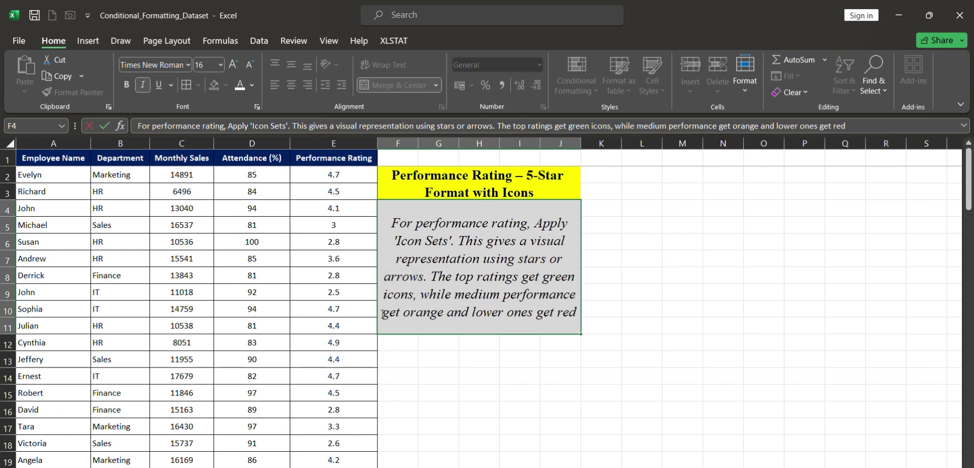
{"action": "left_click_drag", "start_coordinate": [382, 313], "coordinate": [438, 312]}
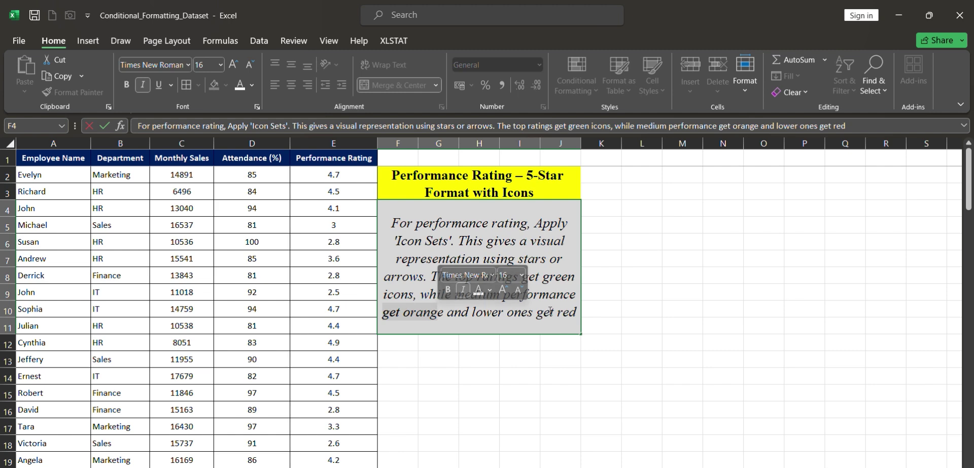
{"action": "left_click_drag", "start_coordinate": [556, 312], "coordinate": [575, 311]}
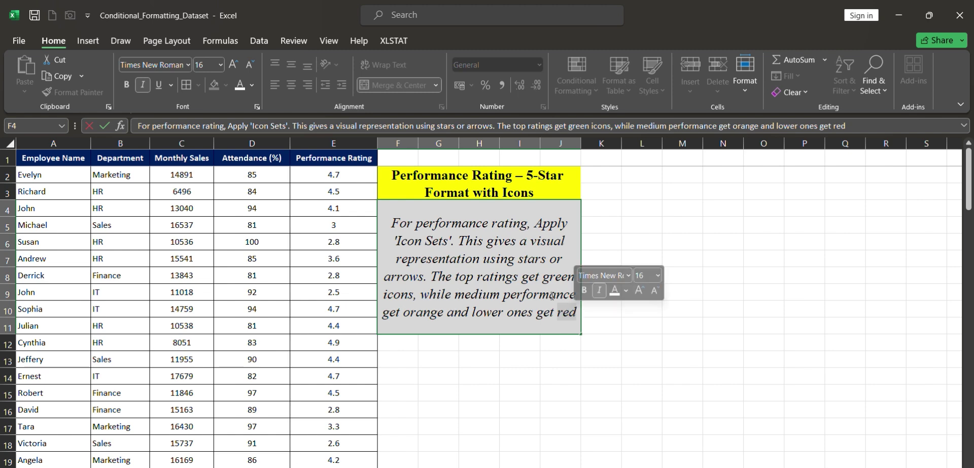
{"action": "key", "text": "Return"}
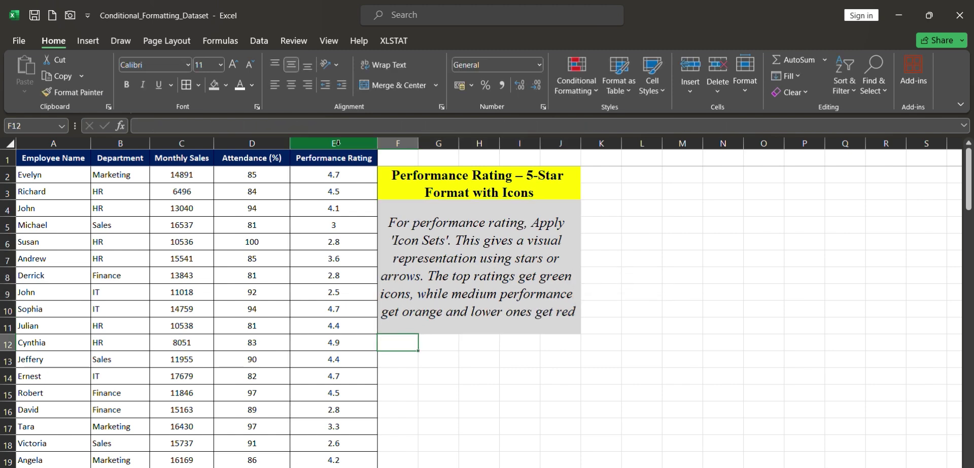
- Select column E and start an Icon Sets rule using the 3 Arrows (Colored) style
{"action": "left_click", "coordinate": [330, 143]}
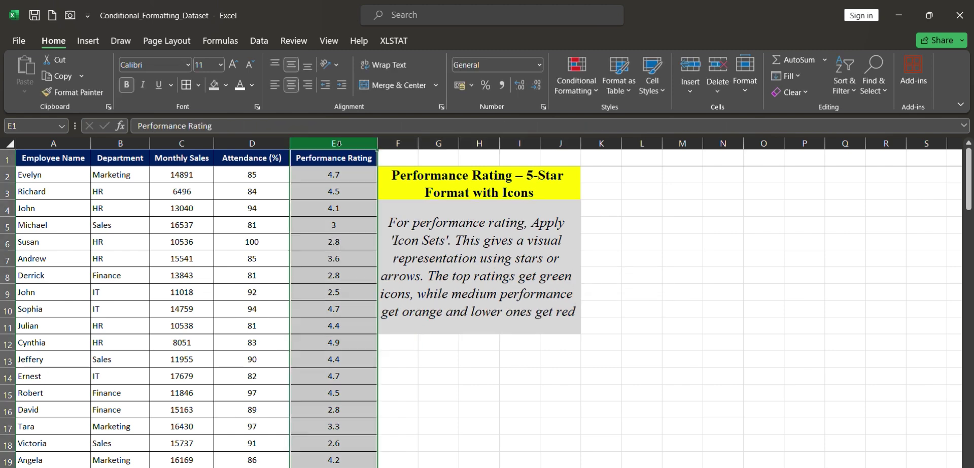
{"action": "left_click", "coordinate": [592, 91]}
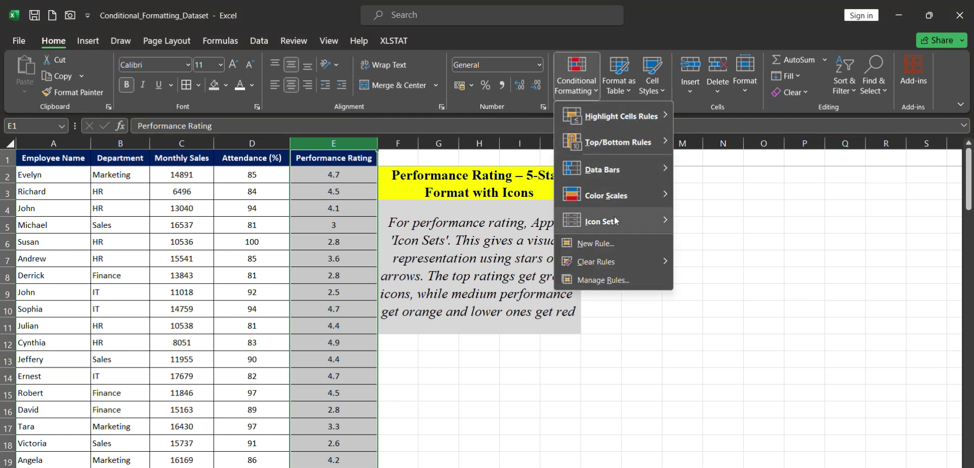
{"action": "mouse_move", "coordinate": [647, 217]}
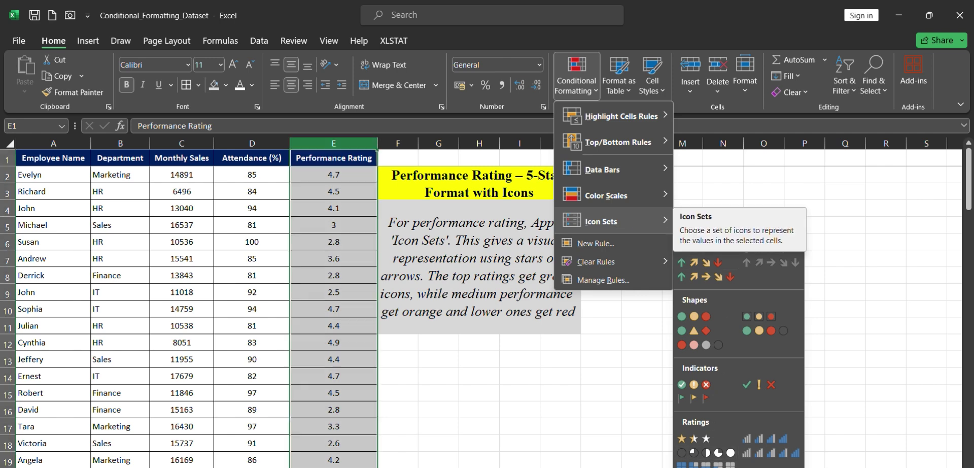
{"action": "left_click", "coordinate": [700, 466]}
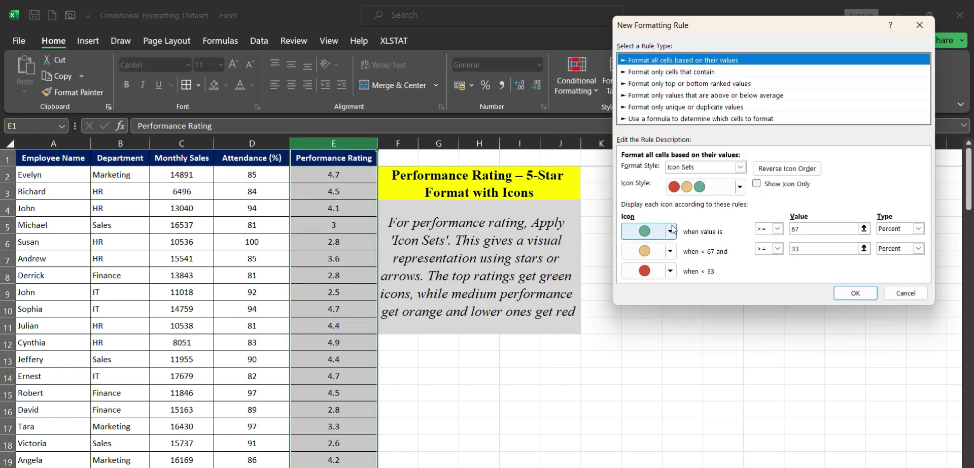
{"action": "left_click", "coordinate": [741, 187]}
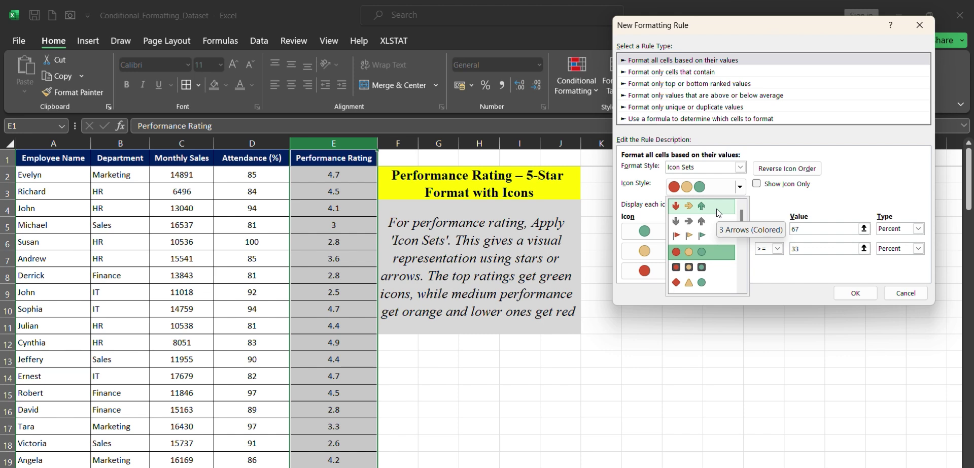
{"action": "left_click", "coordinate": [719, 213]}
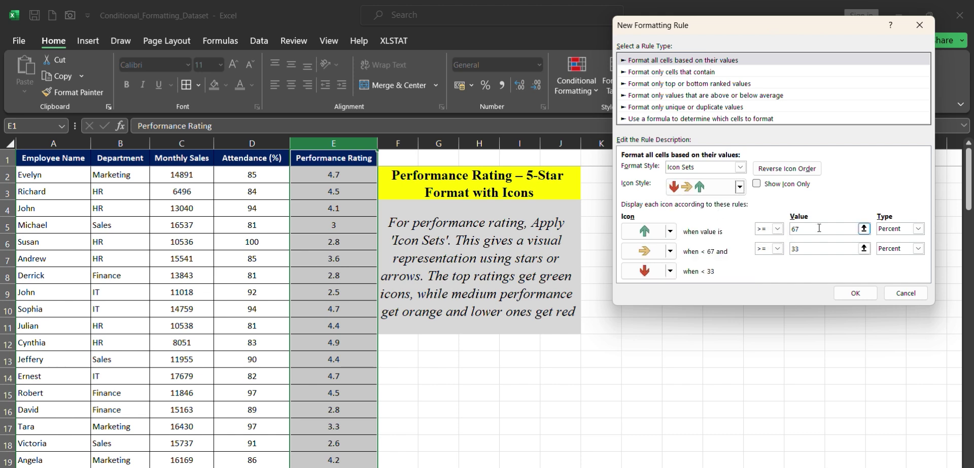
- Set the green-arrow threshold type to Number and enter its value
{"action": "double_click", "coordinate": [822, 246]}
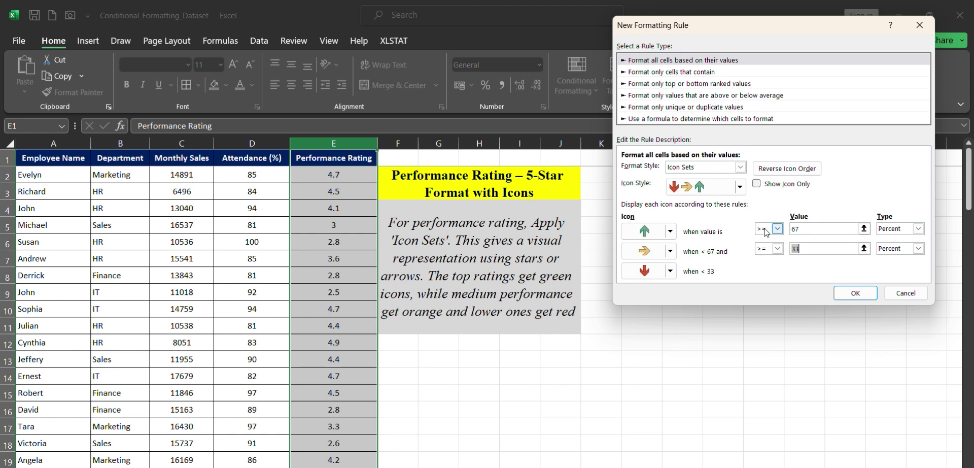
{"action": "left_click", "coordinate": [918, 229]}
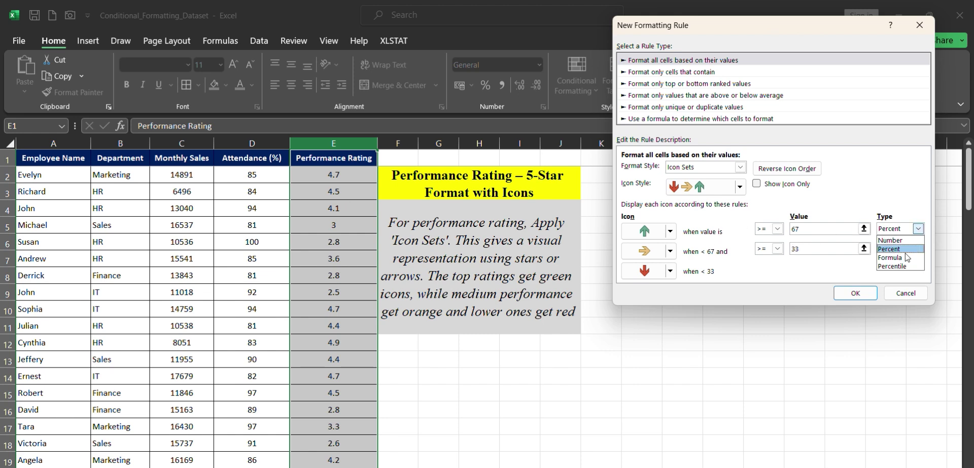
{"action": "left_click", "coordinate": [910, 240]}
{"action": "key", "text": "shift+Tab"}
{"action": "key", "text": "shift+Tab"}
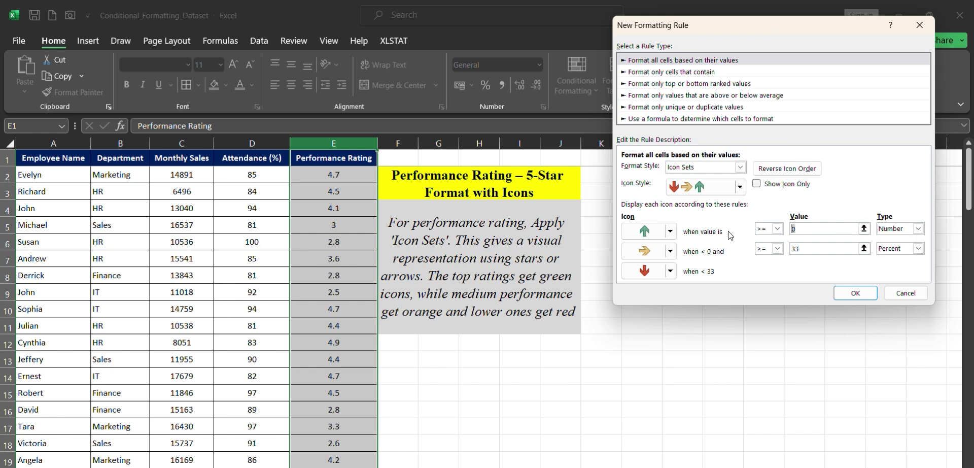
{"action": "type", "text": "5"}
- Enter 2.5 as the orange-arrow threshold after correcting earlier 3 and 3.5 entries
{"action": "double_click", "coordinate": [795, 248]}
{"action": "left_click", "coordinate": [607, 151]}
{"action": "type", "text": "3"}
{"action": "key", "text": "BackSpace"}
{"action": "key", "text": "BackSpace"}
{"action": "key", "text": "BackSpace"}
{"action": "key", "text": "BackSpace"}
{"action": "key", "text": "BackSpace"}
{"action": "key", "text": "BackSpace"}
{"action": "key", "text": "BackSpace"}
{"action": "key", "text": "BackSpace"}
{"action": "type", "text": "3"}
{"action": "key", "text": "BackSpace"}
{"action": "type", "text": "3.5"}
{"action": "key", "text": "BackSpace"}
{"action": "key", "text": "BackSpace"}
{"action": "key", "text": "BackSpace"}
{"action": "type", "text": "2.5"}
- Switch the orange-arrow threshold type to Number and re-enter 2.5
{"action": "left_click", "coordinate": [905, 248]}
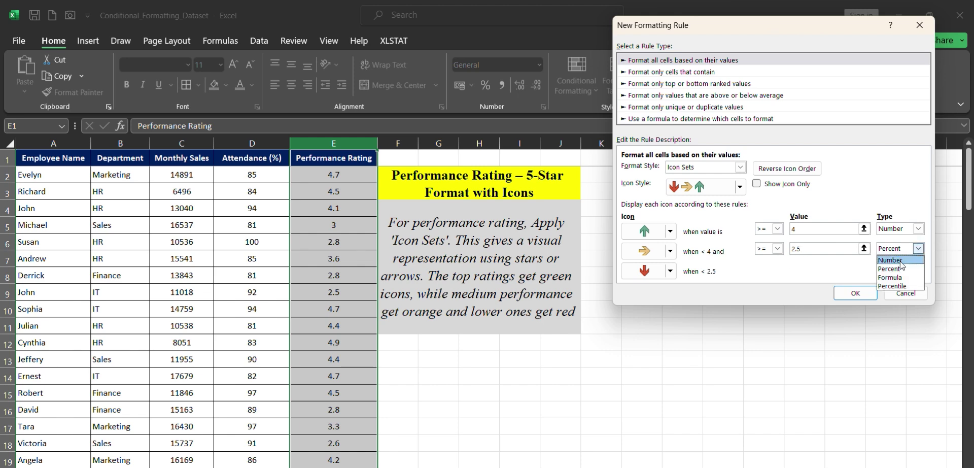
{"action": "left_click", "coordinate": [899, 261]}
{"action": "left_click", "coordinate": [760, 252]}
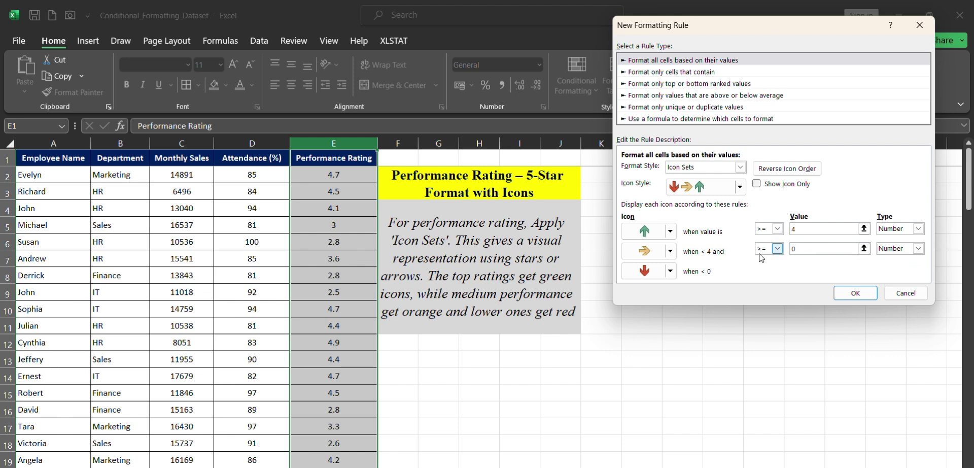
{"action": "type", "text": "2.5"}
{"action": "key", "text": "Home"}
{"action": "key", "text": "Delete"}
- Keep the red down arrow for ratings below 2.5 and confirm the icon rule
{"action": "left_click", "coordinate": [670, 271]}
{"action": "left_click", "coordinate": [739, 273]}
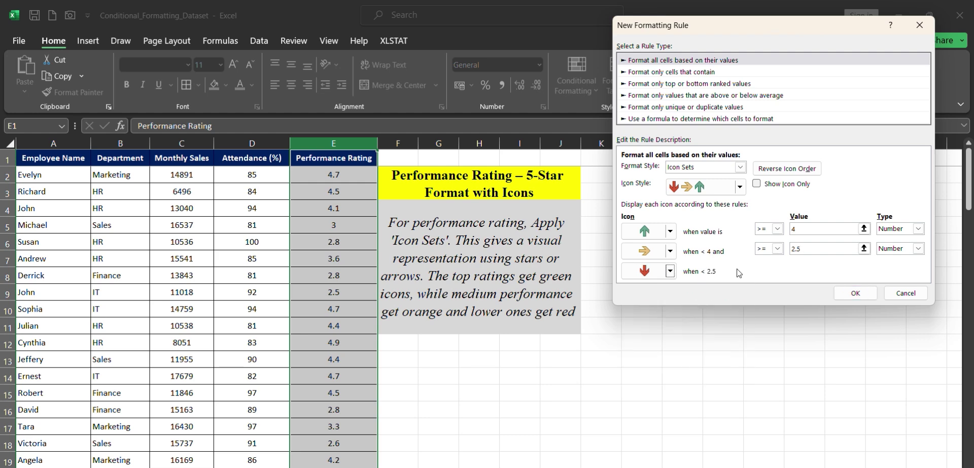
{"action": "left_click", "coordinate": [669, 272]}
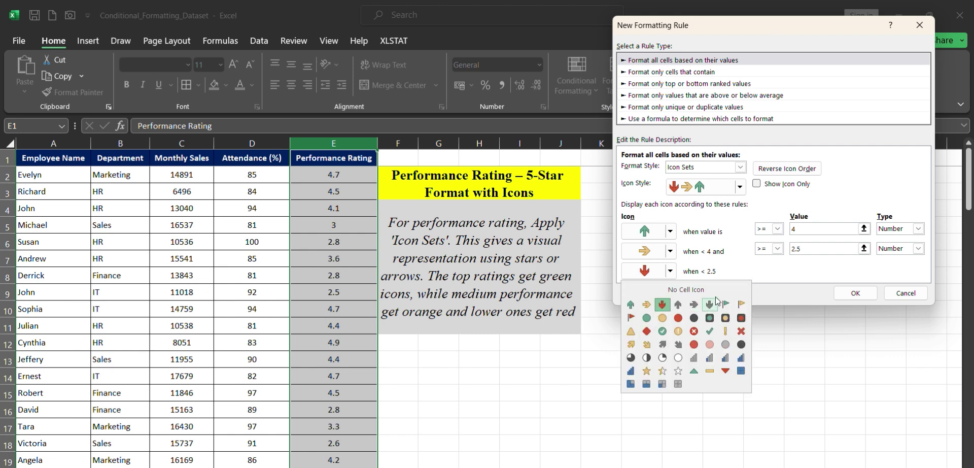
{"action": "left_click", "coordinate": [790, 286]}
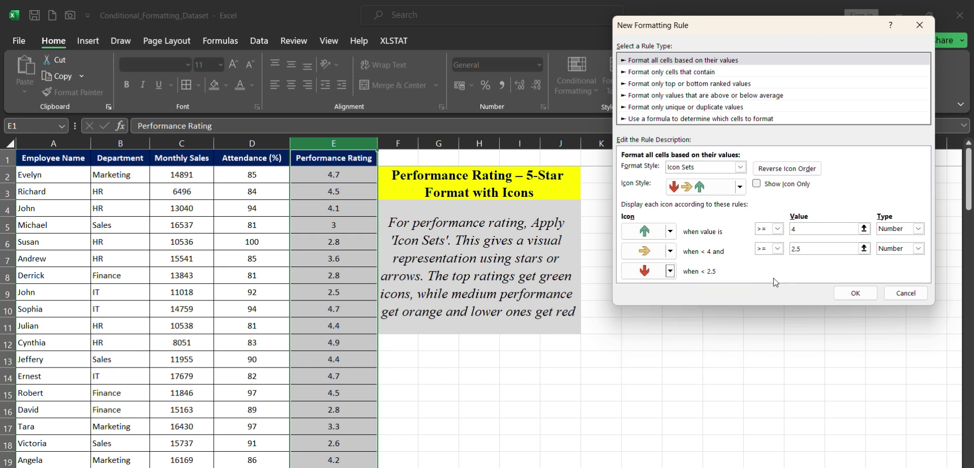
{"action": "left_click", "coordinate": [857, 293]}
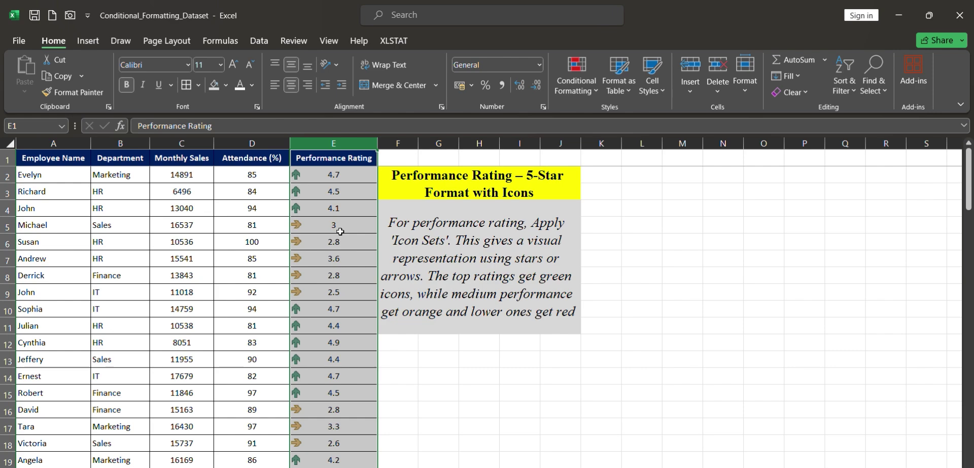
{"action": "scroll", "coordinate": [340, 231], "scroll_direction": "down", "scroll_amount": 15}
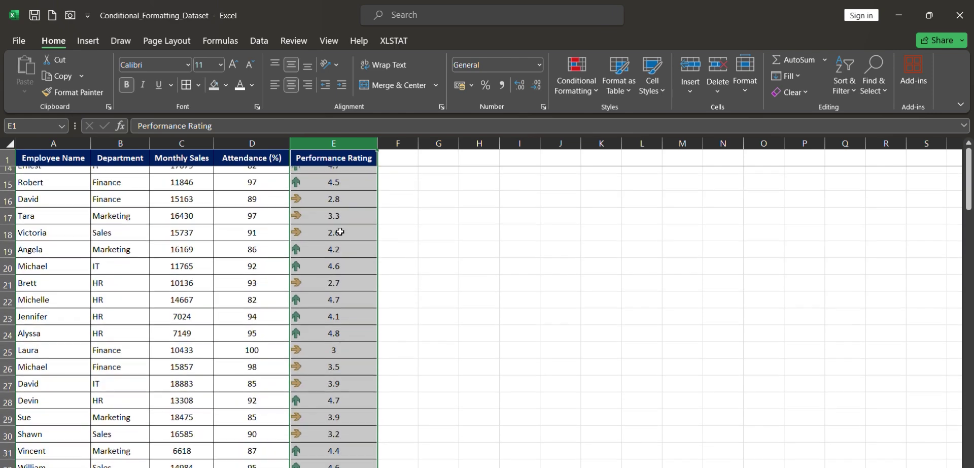
{"action": "scroll", "coordinate": [340, 231], "scroll_direction": "down", "scroll_amount": 19}
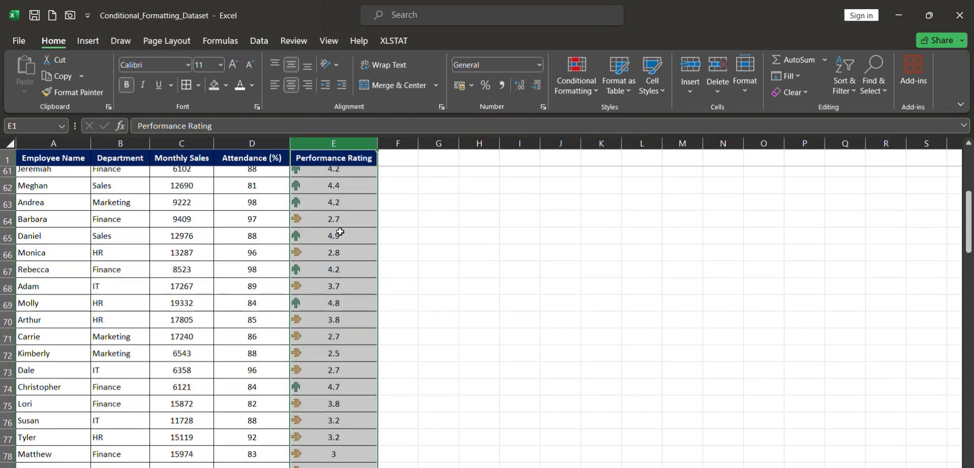
{"action": "scroll", "coordinate": [340, 231], "scroll_direction": "up", "scroll_amount": 2}
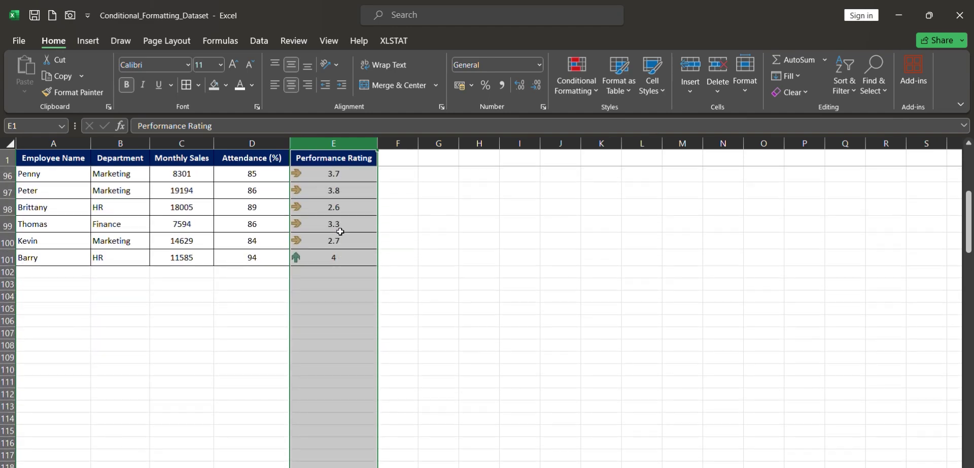
{"action": "scroll", "coordinate": [339, 231], "scroll_direction": "up", "scroll_amount": 2}
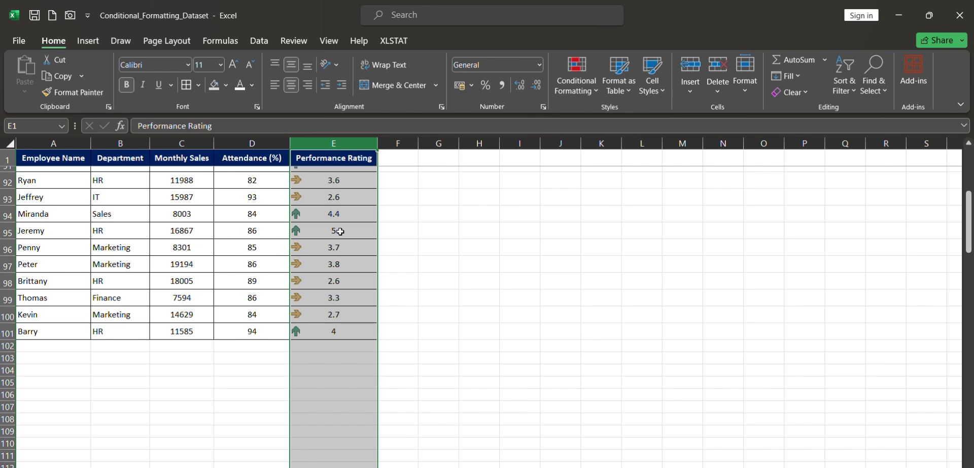
- Enter test ratings 2.4 in E12 and 2.2, 2 and 1.5 in E17–E19, then select column E
{"action": "scroll", "coordinate": [339, 231], "scroll_direction": "up", "scroll_amount": 20}
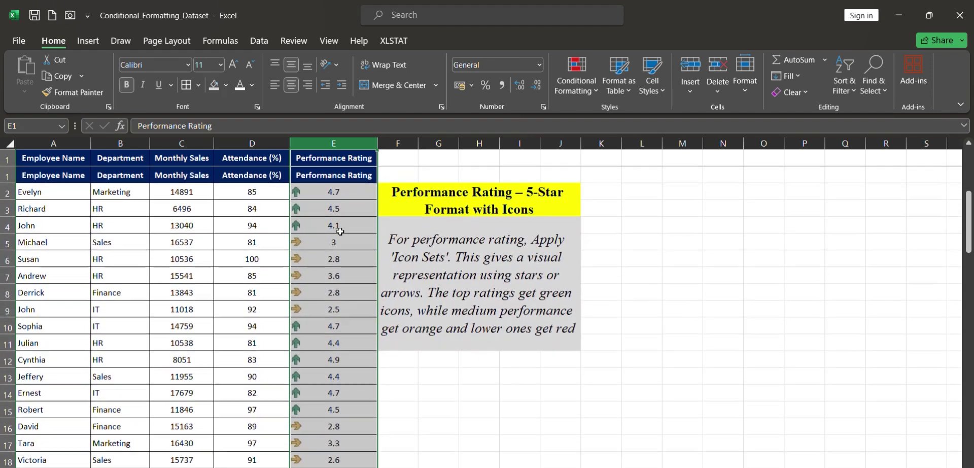
{"action": "left_click", "coordinate": [335, 344]}
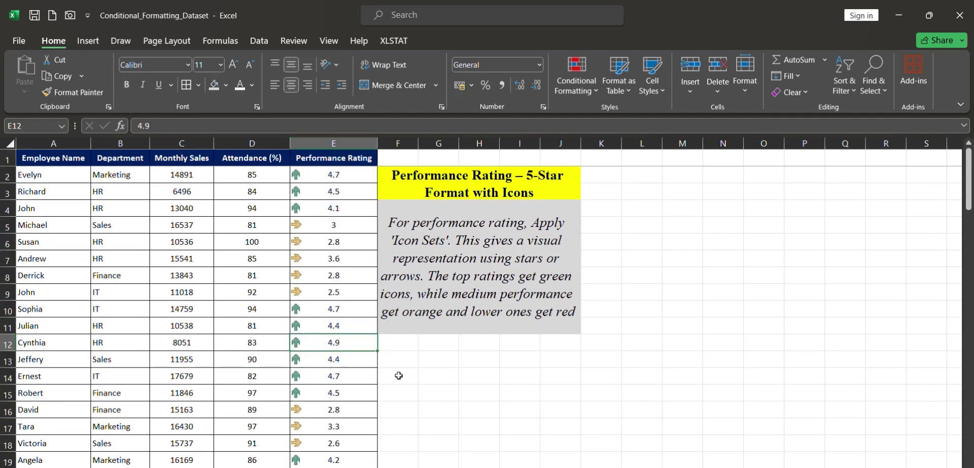
{"action": "type", "text": "2.4"}
{"action": "key", "text": "Return"}
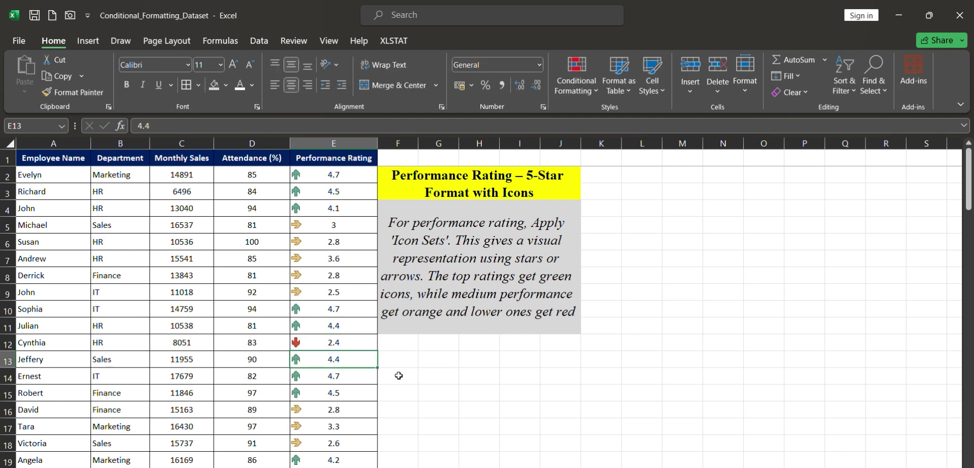
{"action": "key", "text": "Down"}
{"action": "key", "text": "Down"}
{"action": "key", "text": "Down"}
{"action": "key", "text": "Down"}
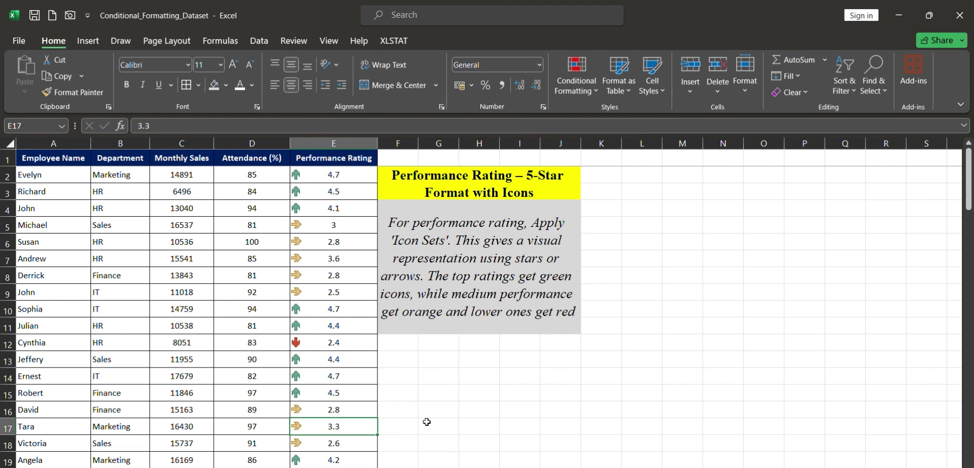
{"action": "type", "text": "2.2"}
{"action": "key", "text": "Return"}
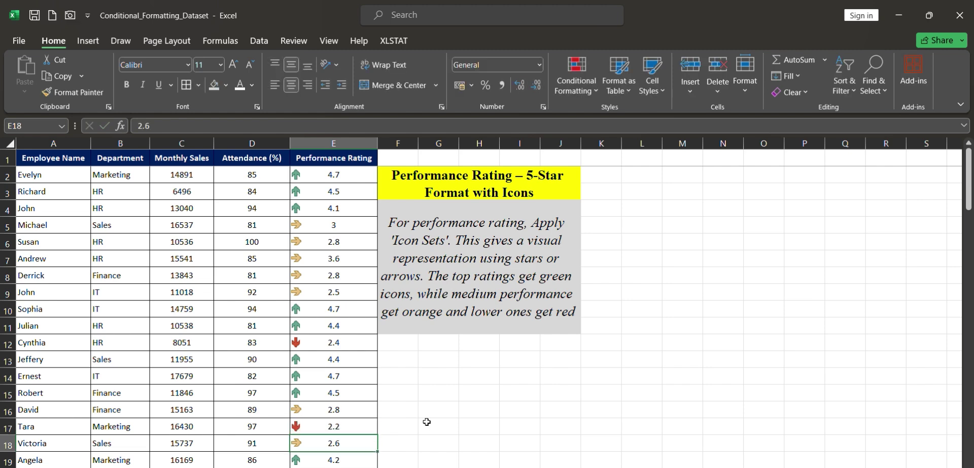
{"action": "type", "text": "2"}
{"action": "key", "text": "Return"}
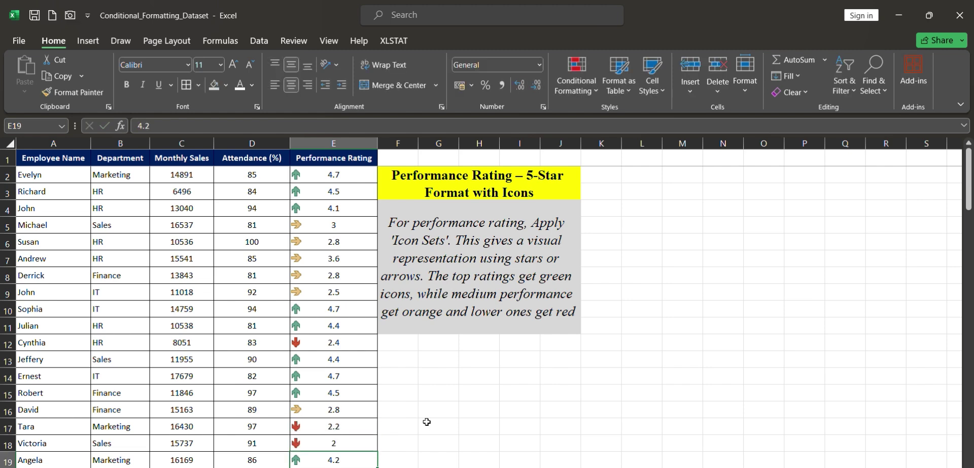
{"action": "type", "text": "1.5"}
{"action": "key", "text": "Return"}
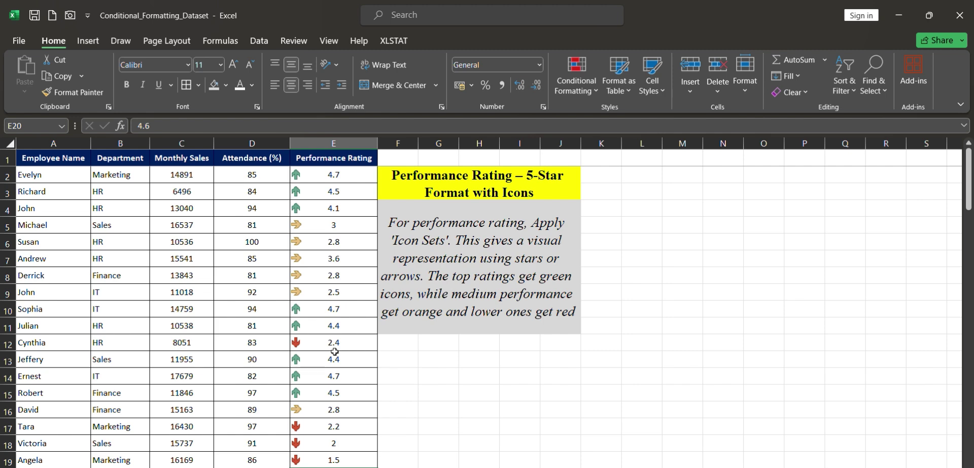
{"action": "left_click", "coordinate": [340, 145]}
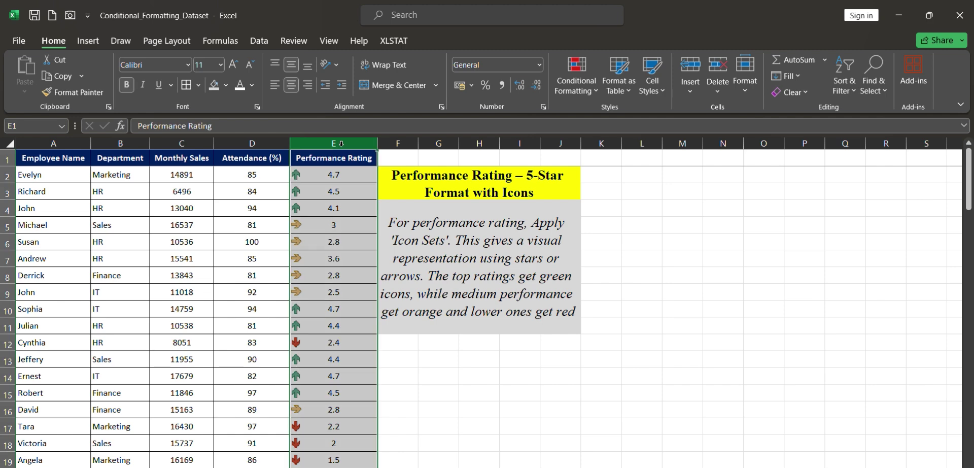
- Edit column E's Icon Set rule to Show Icon Only, apply it, and check cell E4
{"action": "left_click", "coordinate": [577, 91]}
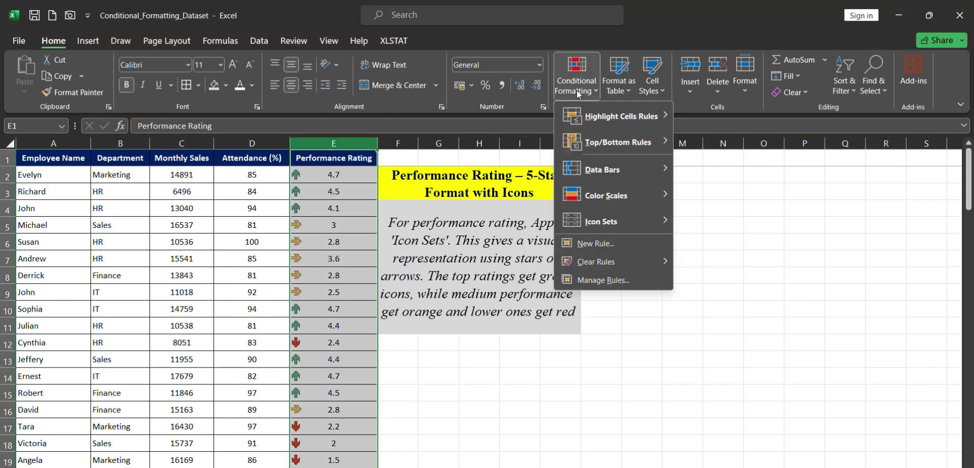
{"action": "left_click", "coordinate": [604, 280]}
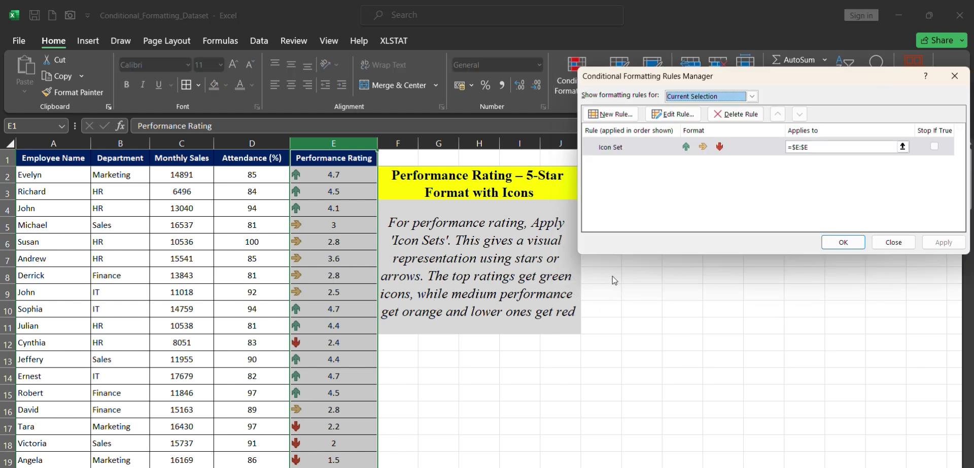
{"action": "left_click", "coordinate": [647, 142]}
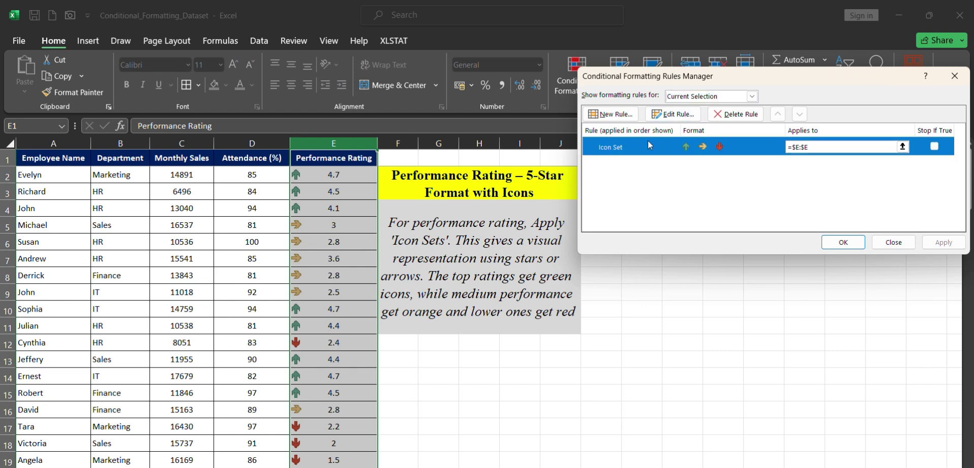
{"action": "left_click", "coordinate": [685, 116]}
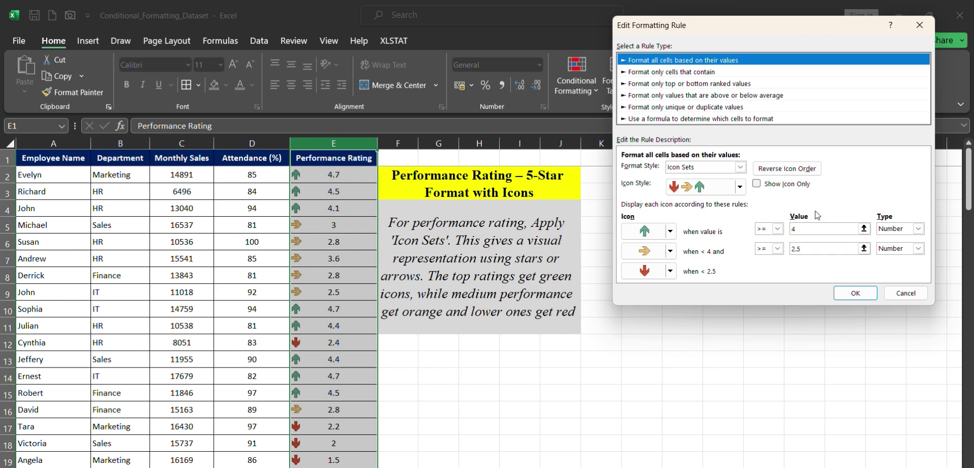
{"action": "left_click", "coordinate": [778, 185]}
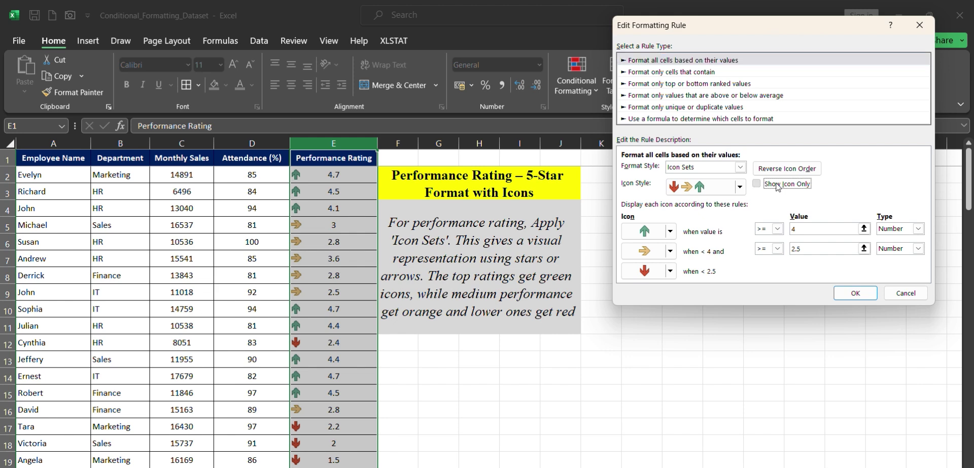
{"action": "left_click", "coordinate": [855, 293]}
{"action": "left_click", "coordinate": [944, 243]}
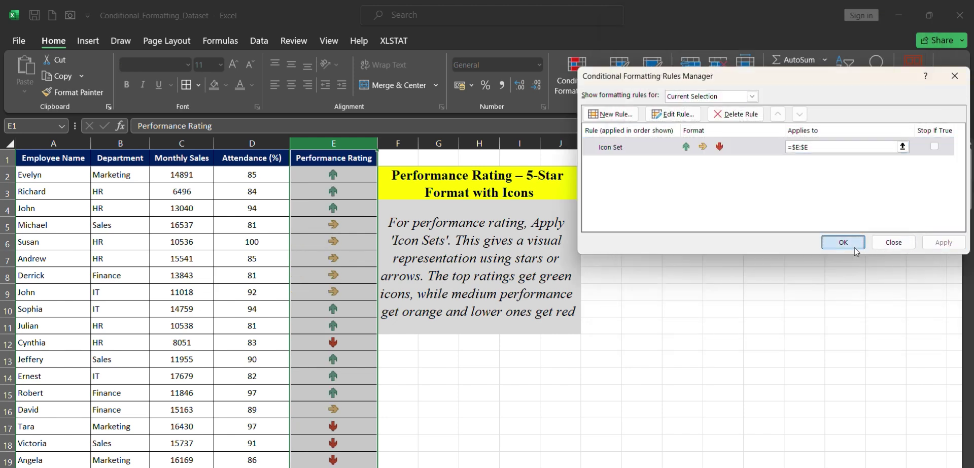
{"action": "left_click", "coordinate": [843, 242]}
{"action": "left_click", "coordinate": [332, 207]}
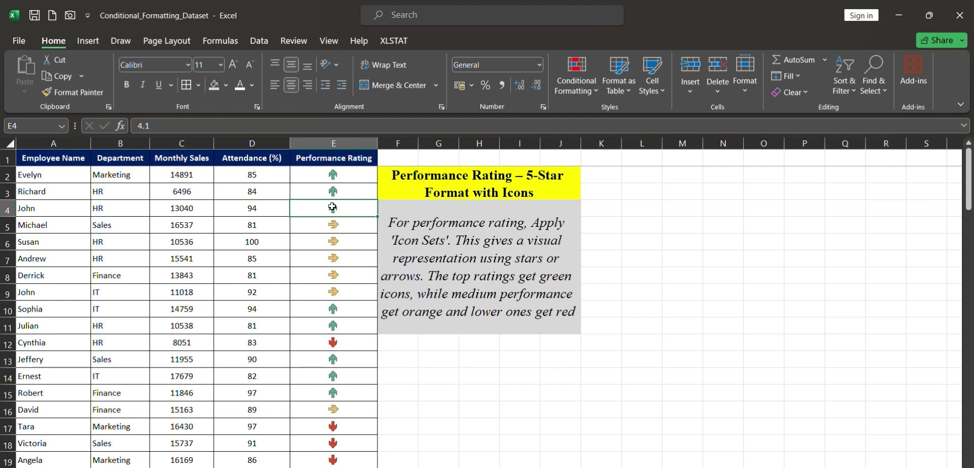
- Open the Conditional Formatting menu and dismiss it without choosing a rule
{"action": "left_click", "coordinate": [579, 90]}
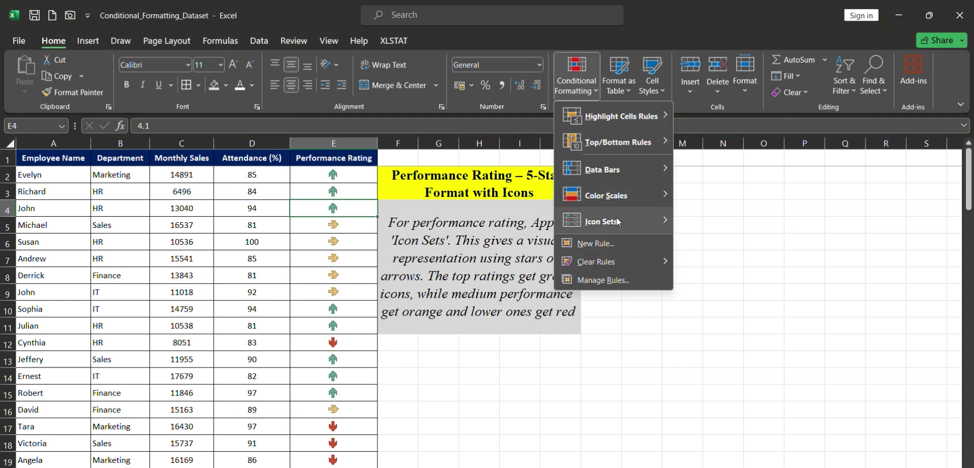
{"action": "mouse_move", "coordinate": [618, 227]}
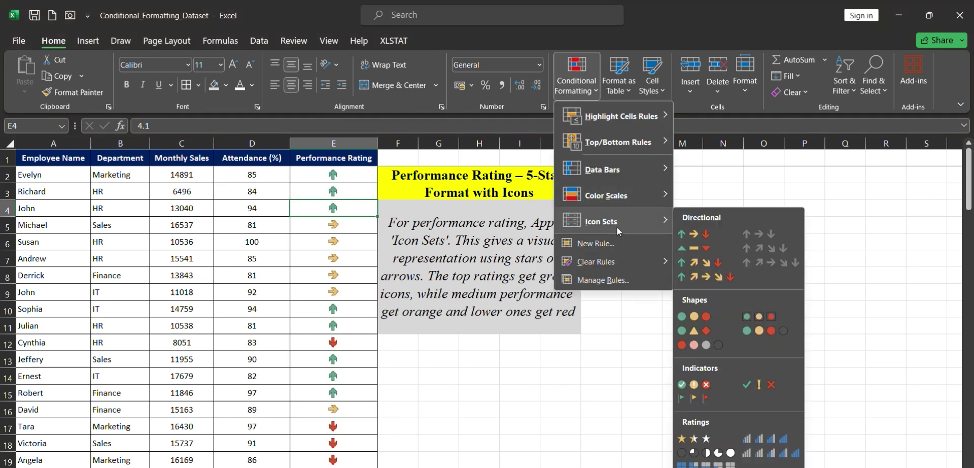
{"action": "left_click", "coordinate": [593, 79]}
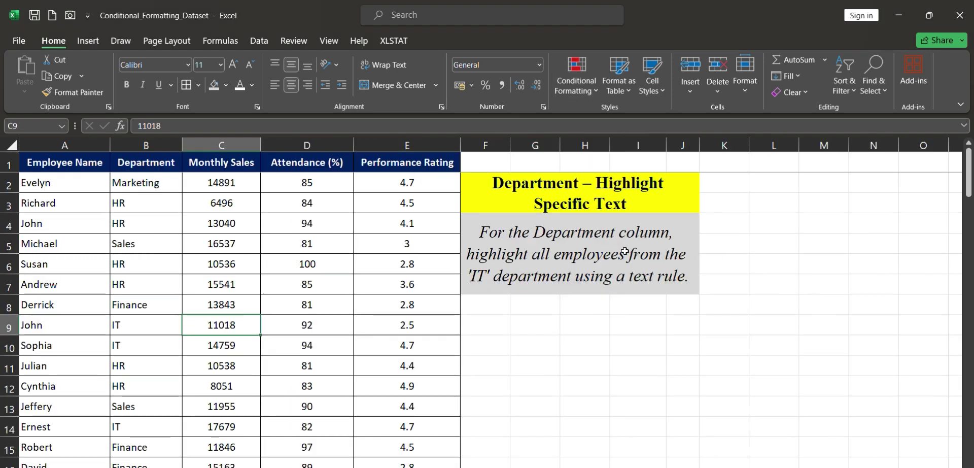
- Select Department column B and bring up Conditional Formatting's Highlight Cells Rules
{"action": "left_click", "coordinate": [172, 143]}
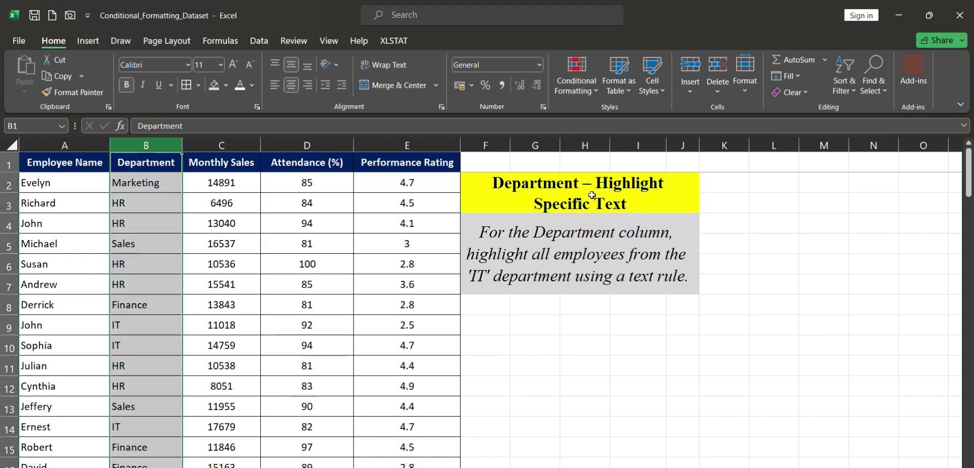
{"action": "double_click", "coordinate": [486, 277]}
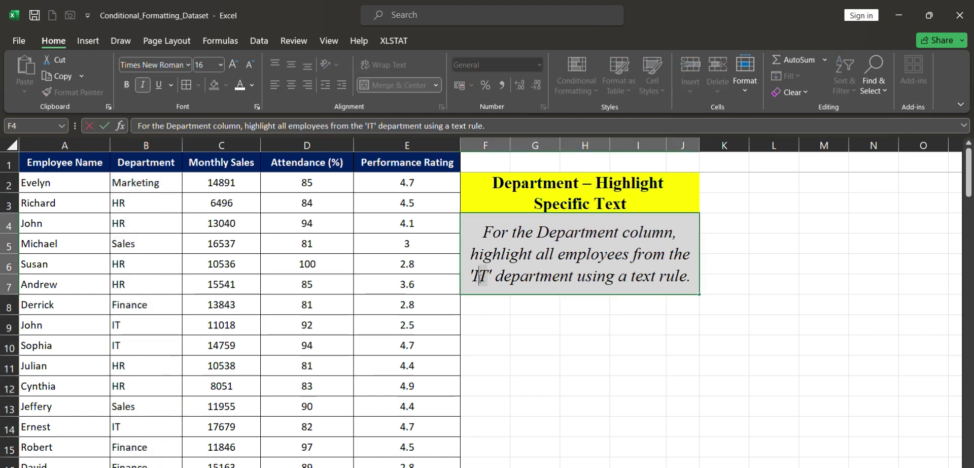
{"action": "left_click", "coordinate": [124, 145]}
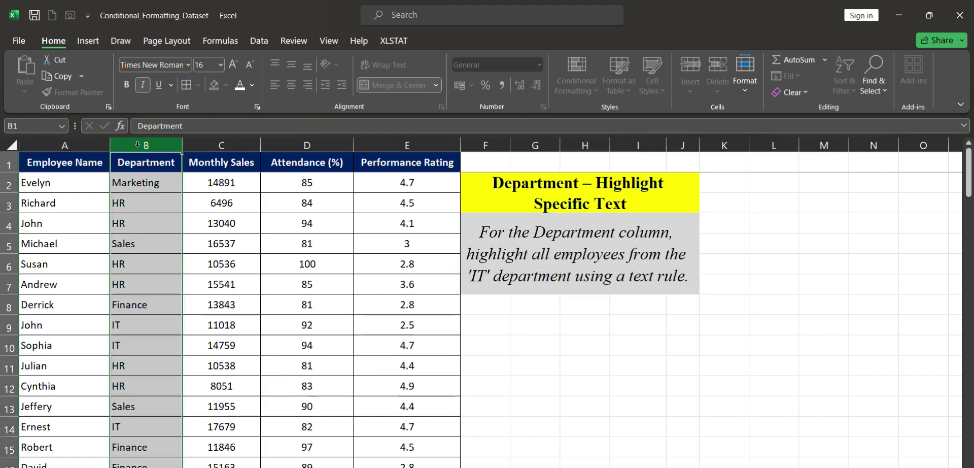
{"action": "left_click", "coordinate": [584, 92]}
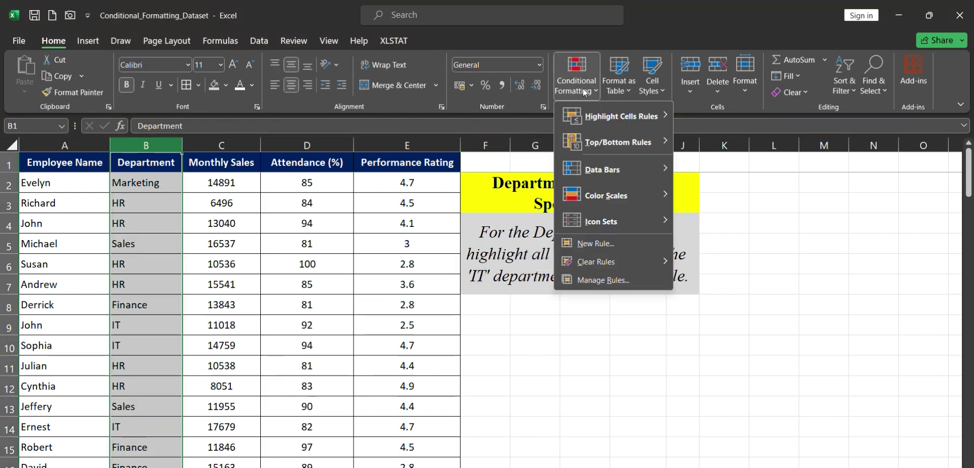
{"action": "mouse_move", "coordinate": [613, 117]}
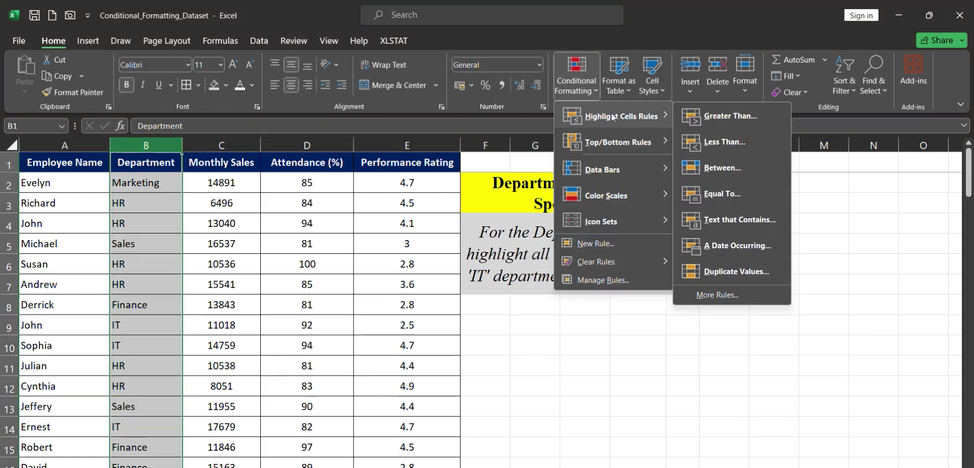
- Start a Text That Contains rule matching 'IT' and expand its format presets
{"action": "left_click", "coordinate": [744, 214]}
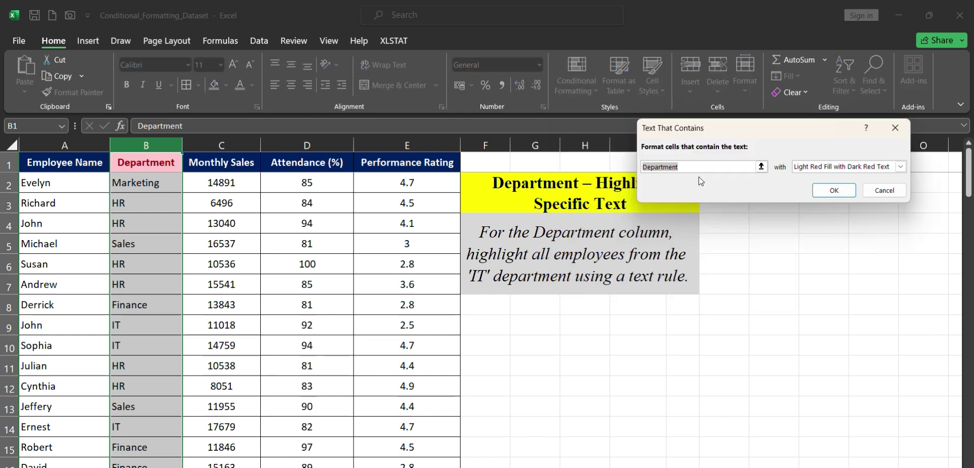
{"action": "type", "text": "IT"}
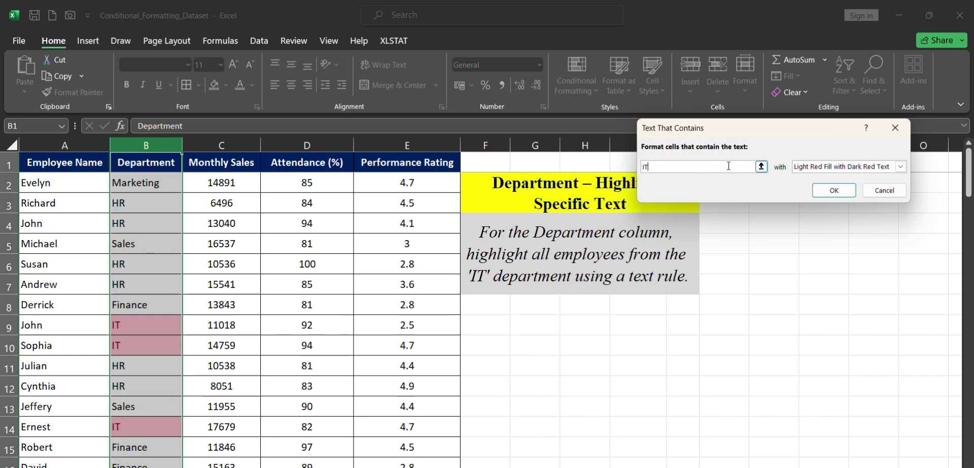
{"action": "left_click", "coordinate": [900, 166]}
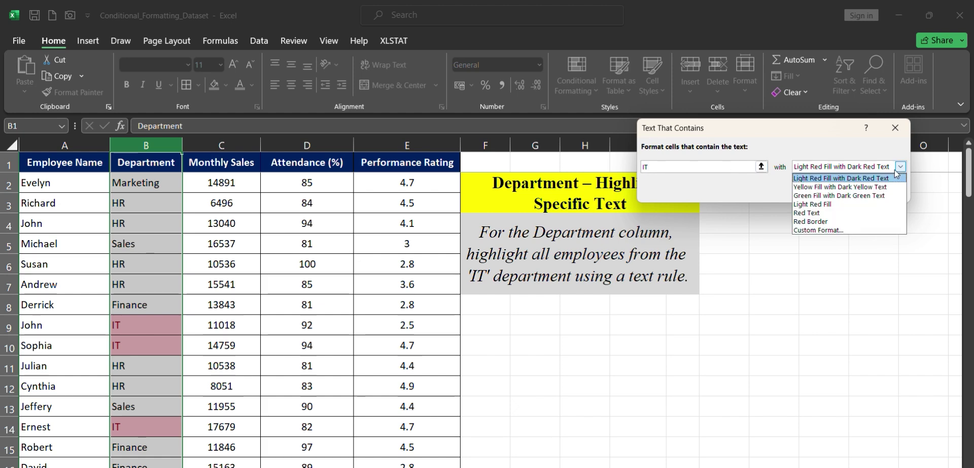
- Give the IT matches a custom light blue fill and apply the rule
{"action": "left_click", "coordinate": [830, 230]}
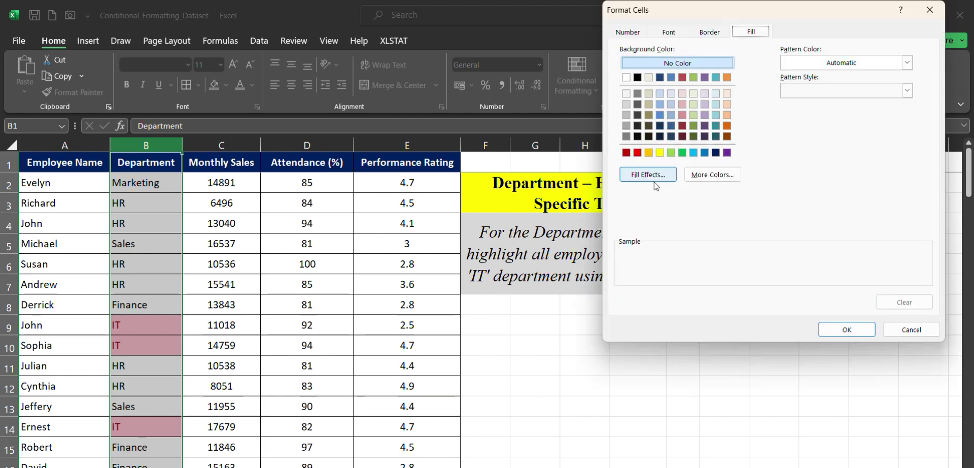
{"action": "left_click", "coordinate": [660, 115]}
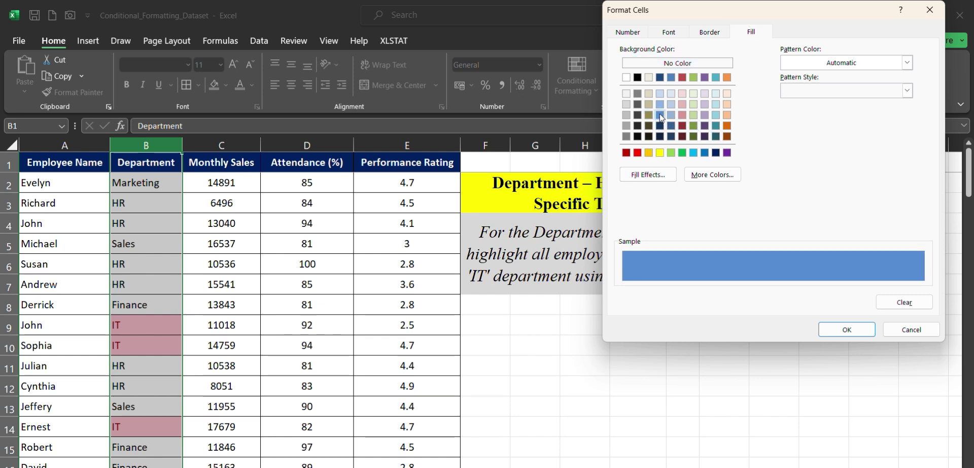
{"action": "left_click", "coordinate": [847, 329]}
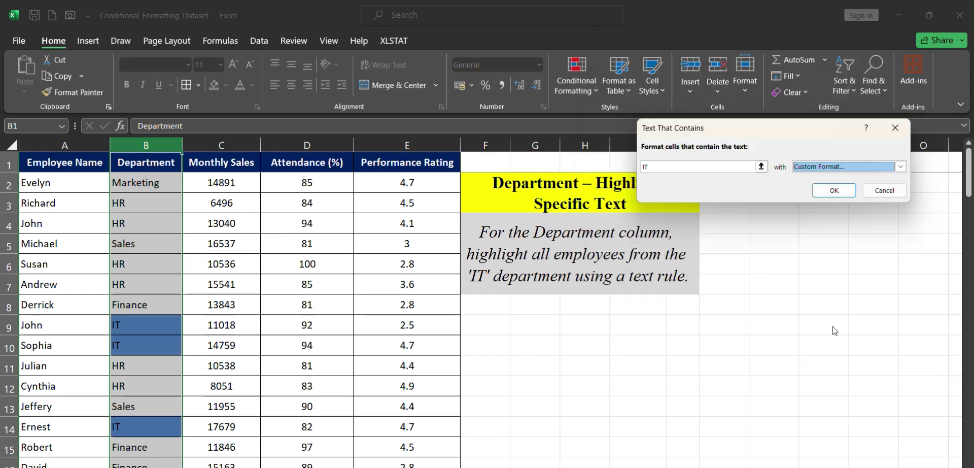
{"action": "left_click", "coordinate": [832, 191]}
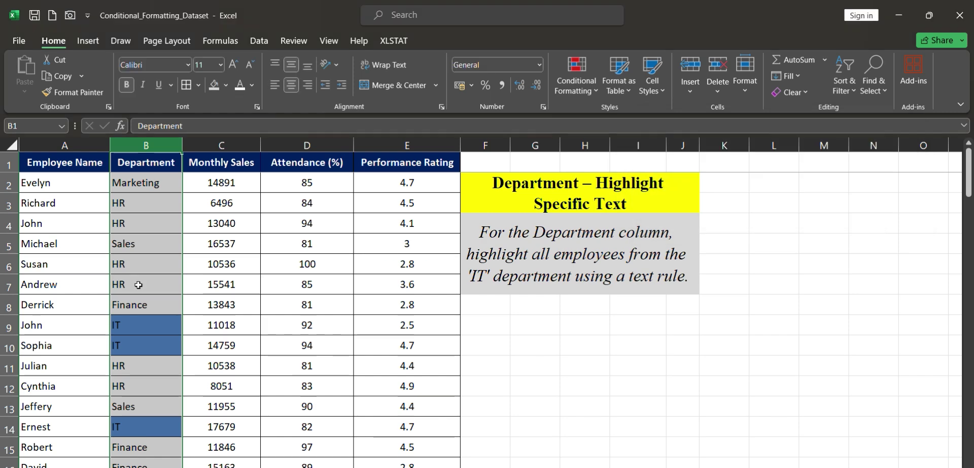